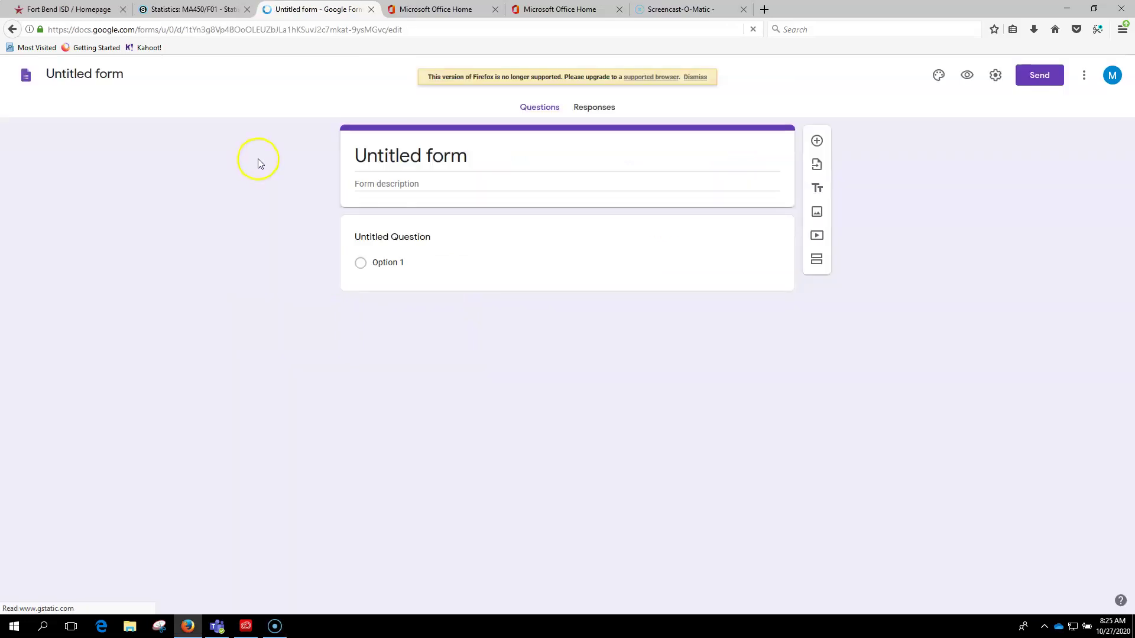
Title the form "Stats Project- " followed by the teacher's title and surname
click(475, 159)
double_click(473, 157)
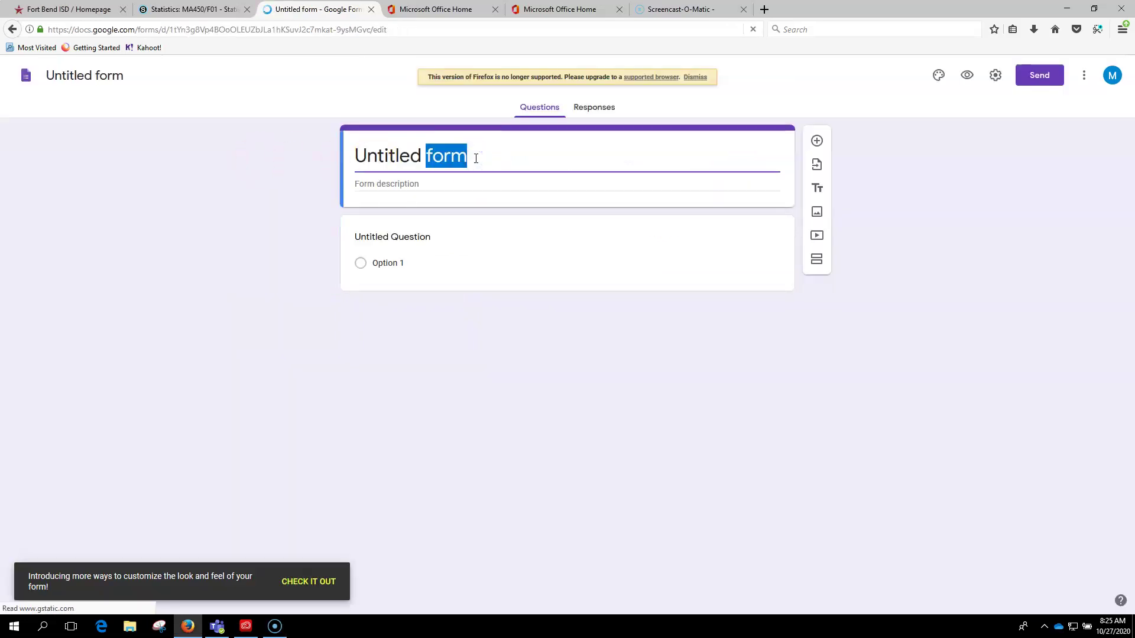
click(374, 155)
triple_click(422, 156)
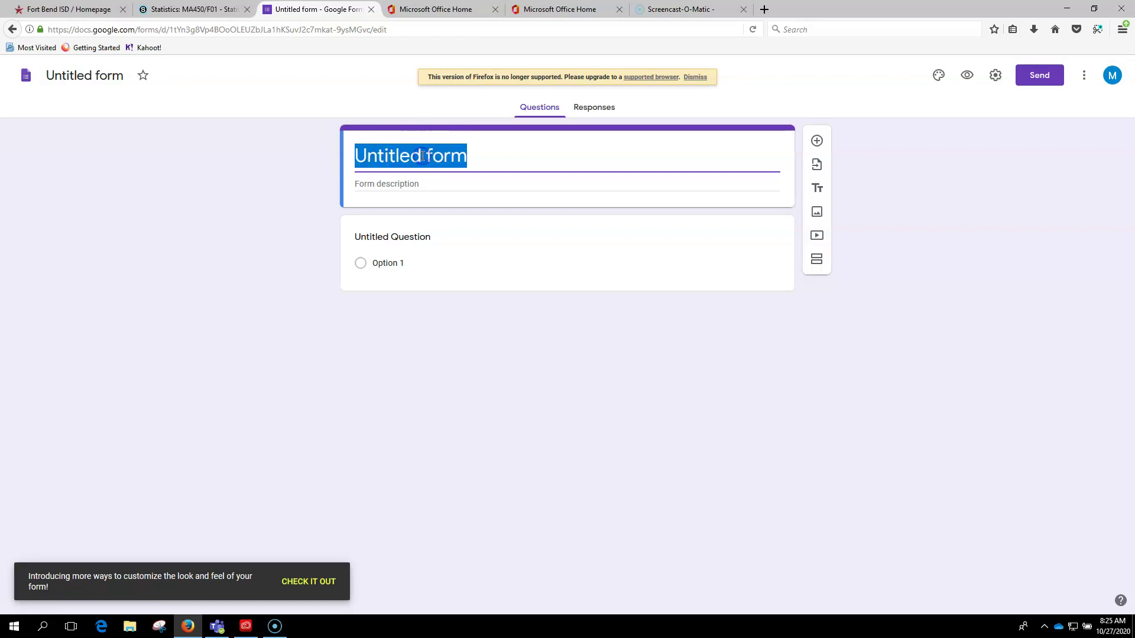
text(Stats Proje)
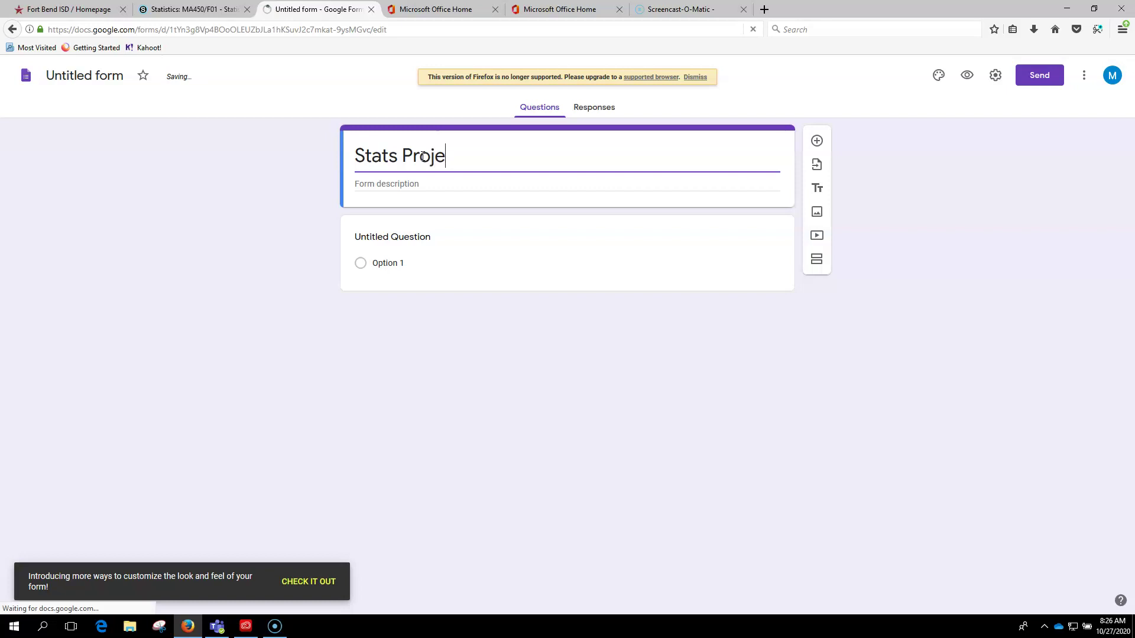
text(ct- )
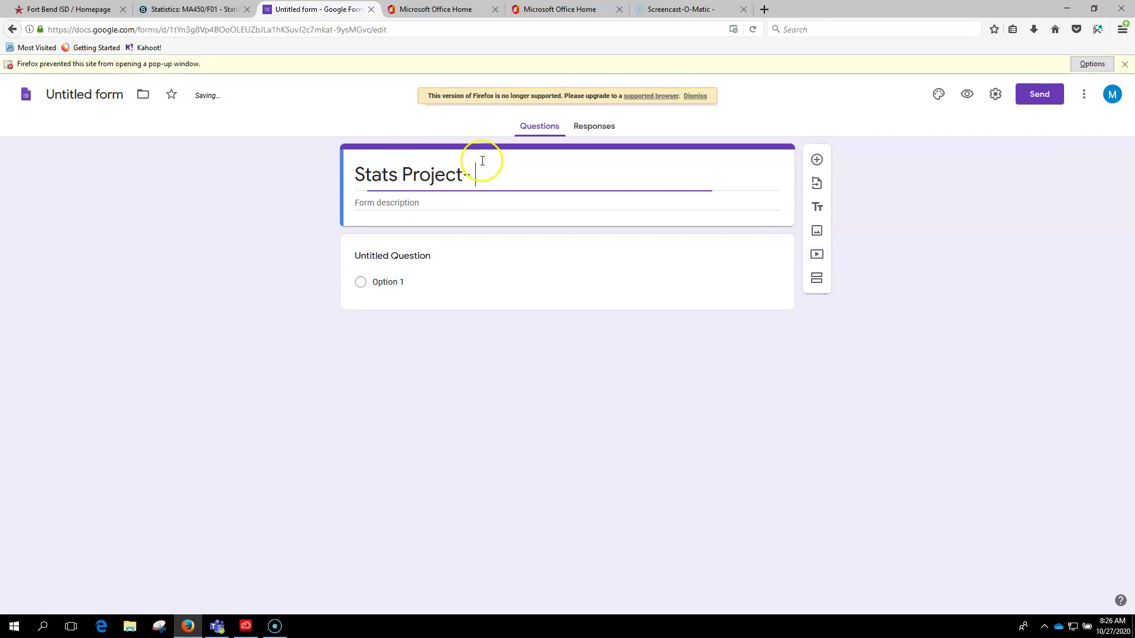
text(Mr Mcreynolds)
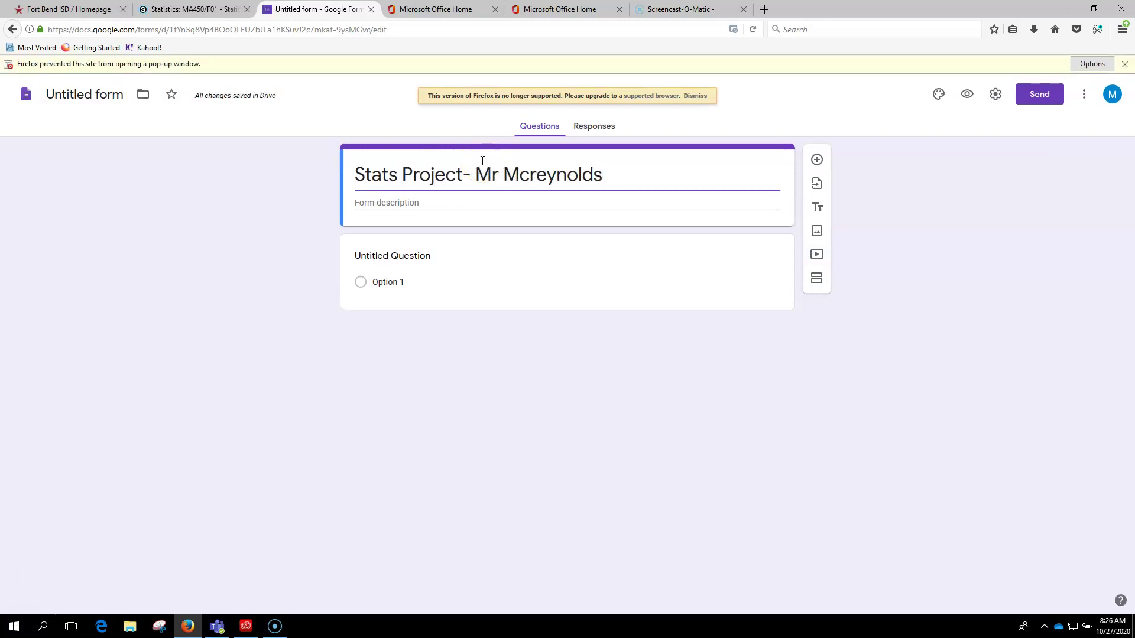
Set the form description to "How many hours per week do you work?" and capitalize the "R" inside the surname in the form title
click(396, 202)
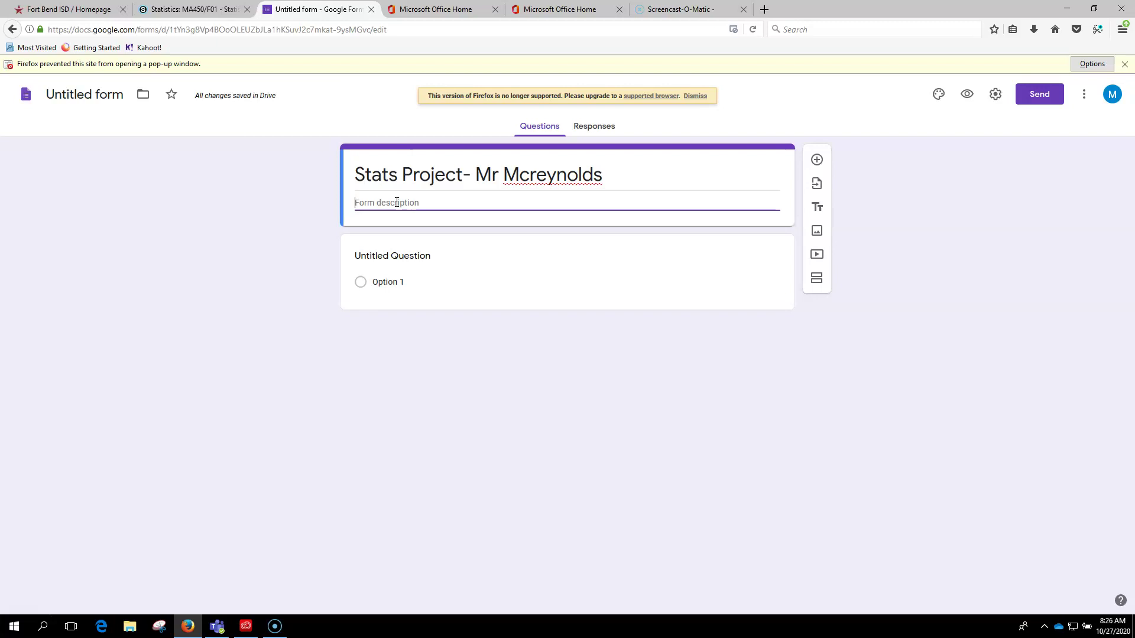
text(How many hours per week do you work?)
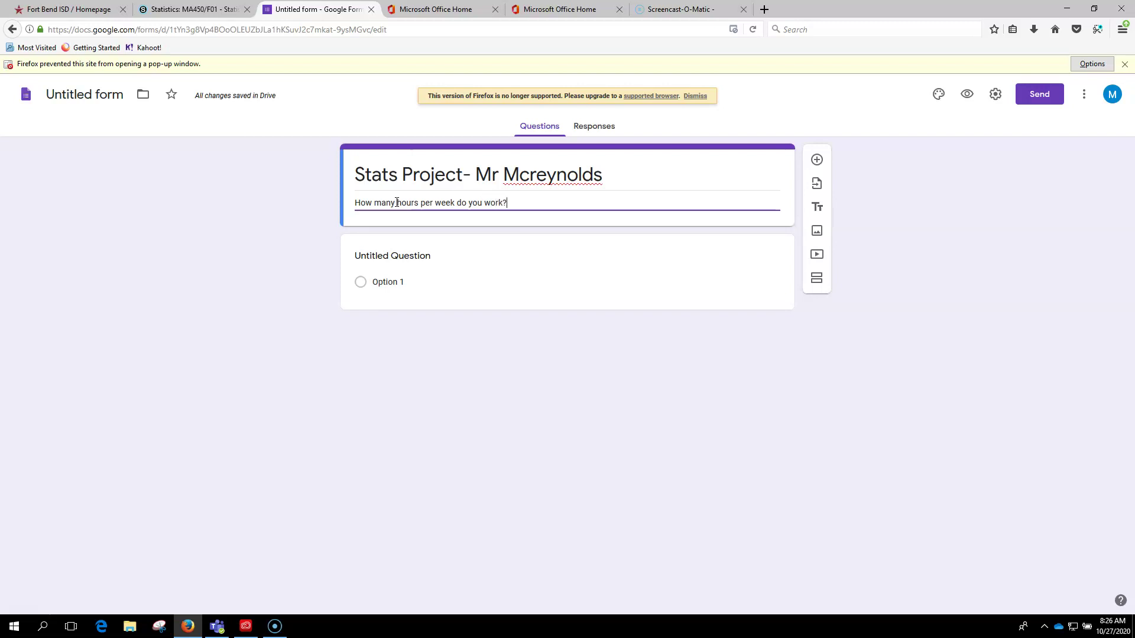
click(534, 173)
key(BackSpace)
text(R)
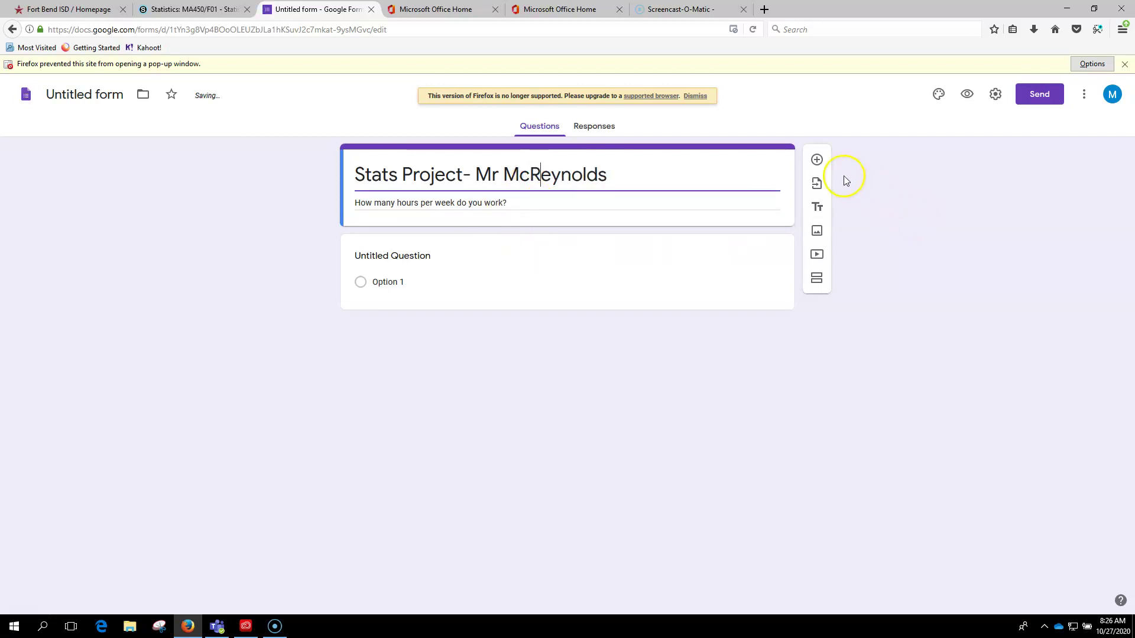
Add a new question directly below the form header and set its type to Short answer
click(817, 161)
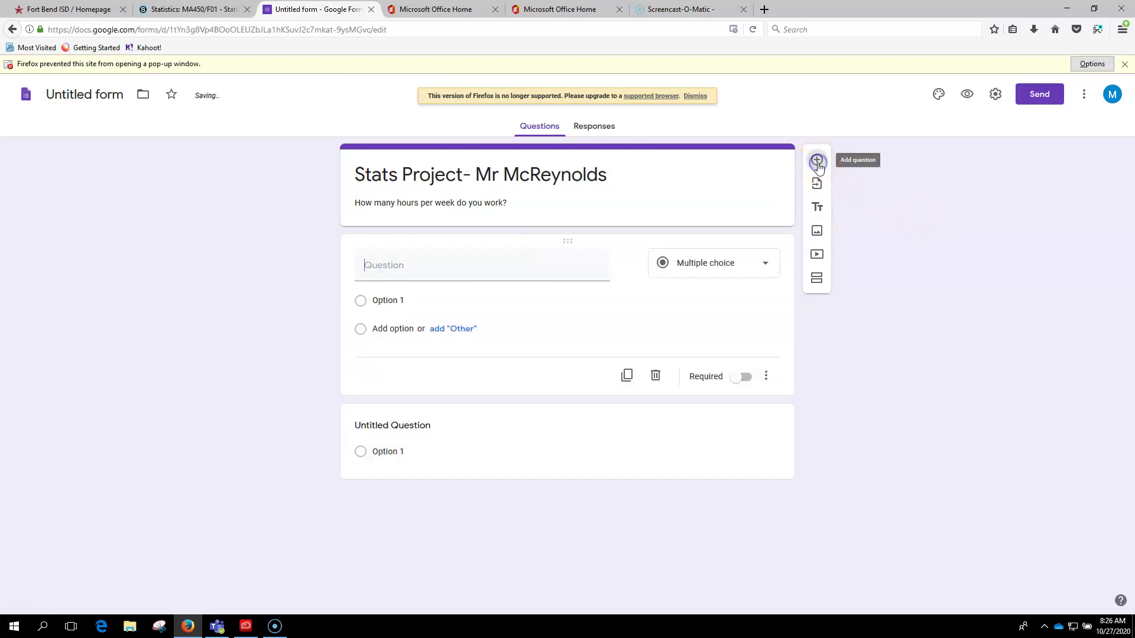
click(690, 267)
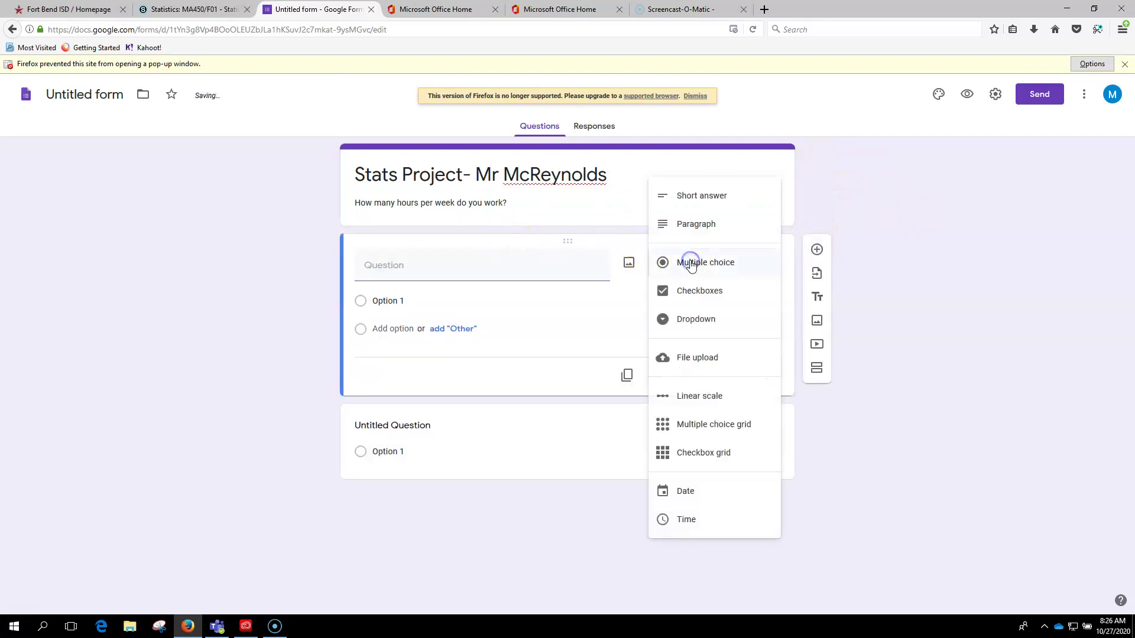
click(699, 200)
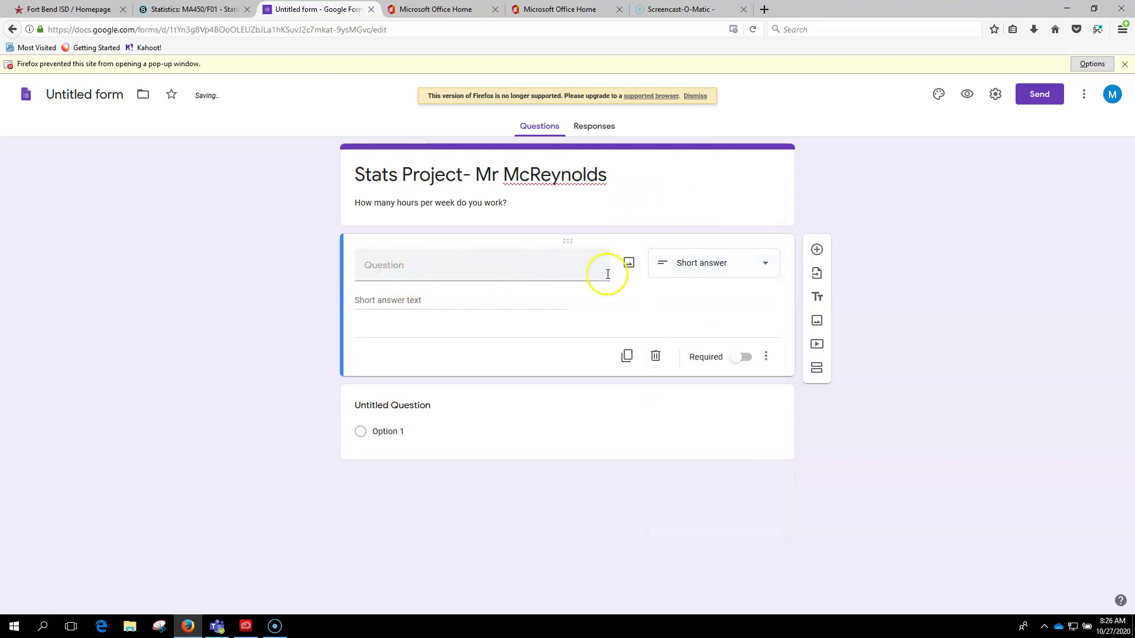
click(714, 261)
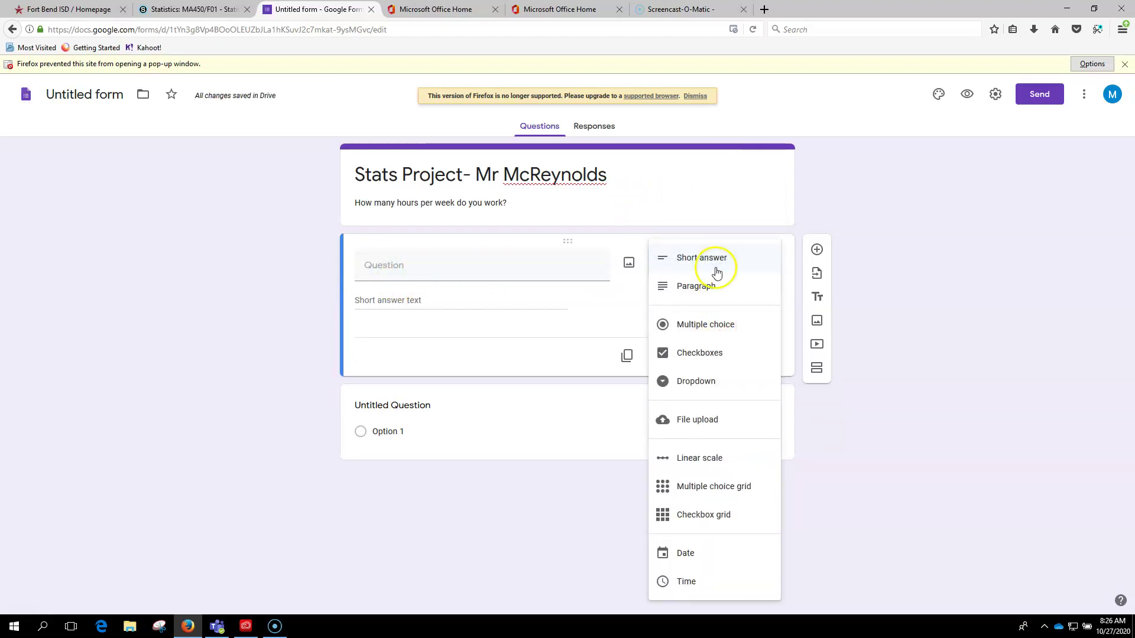
click(713, 257)
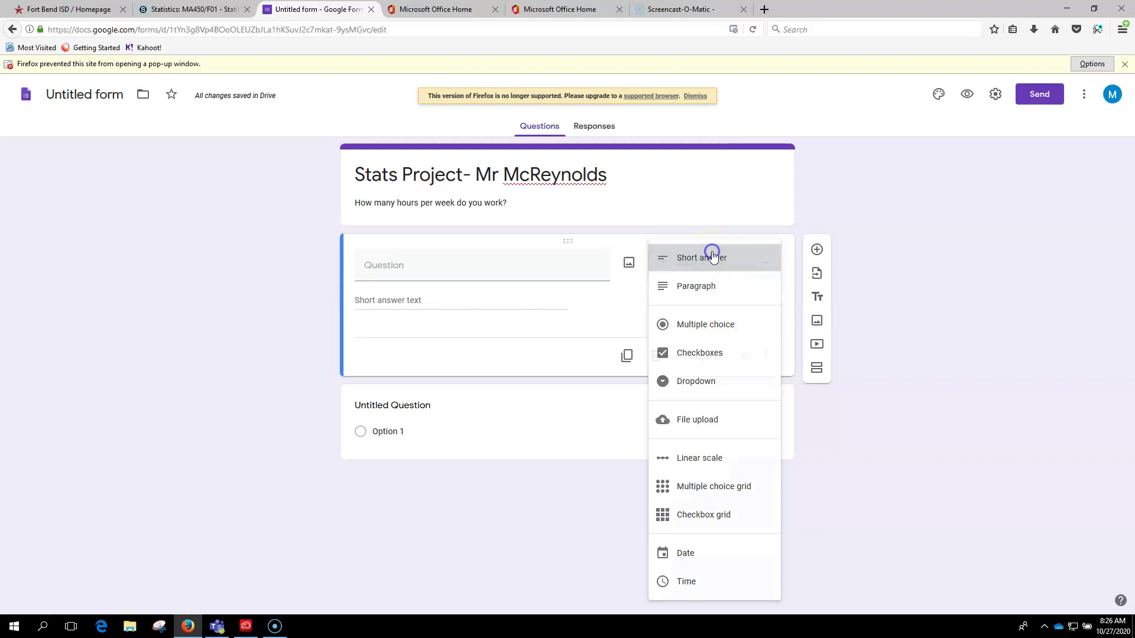
Enter "What is you name?" as the new short-answer question and make it required
click(376, 275)
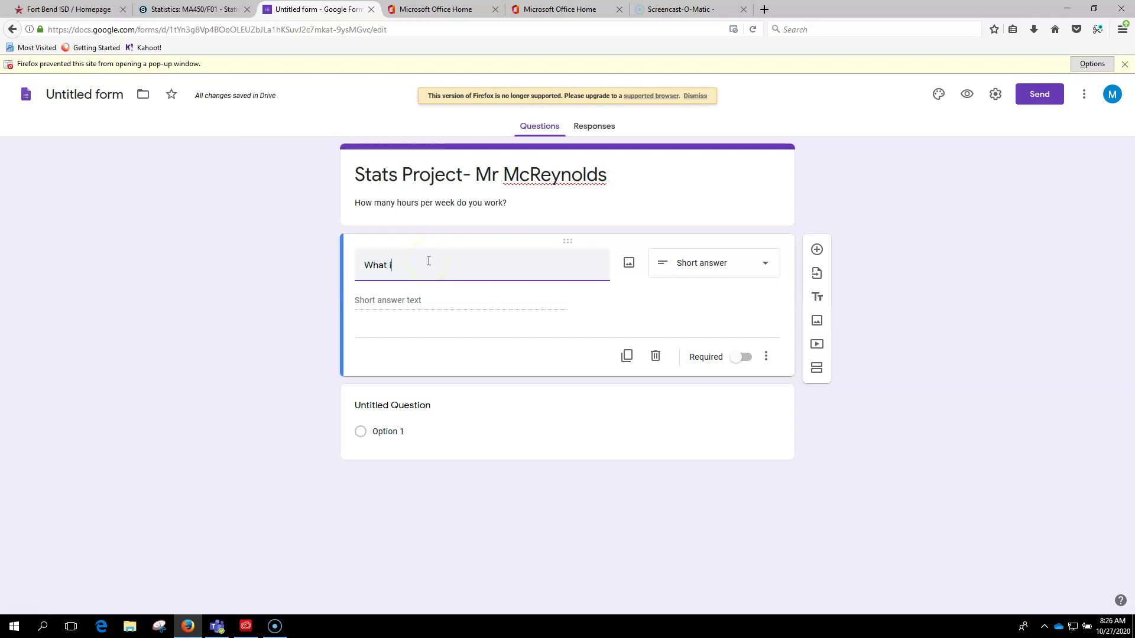
click(382, 298)
click(410, 302)
click(443, 303)
click(739, 357)
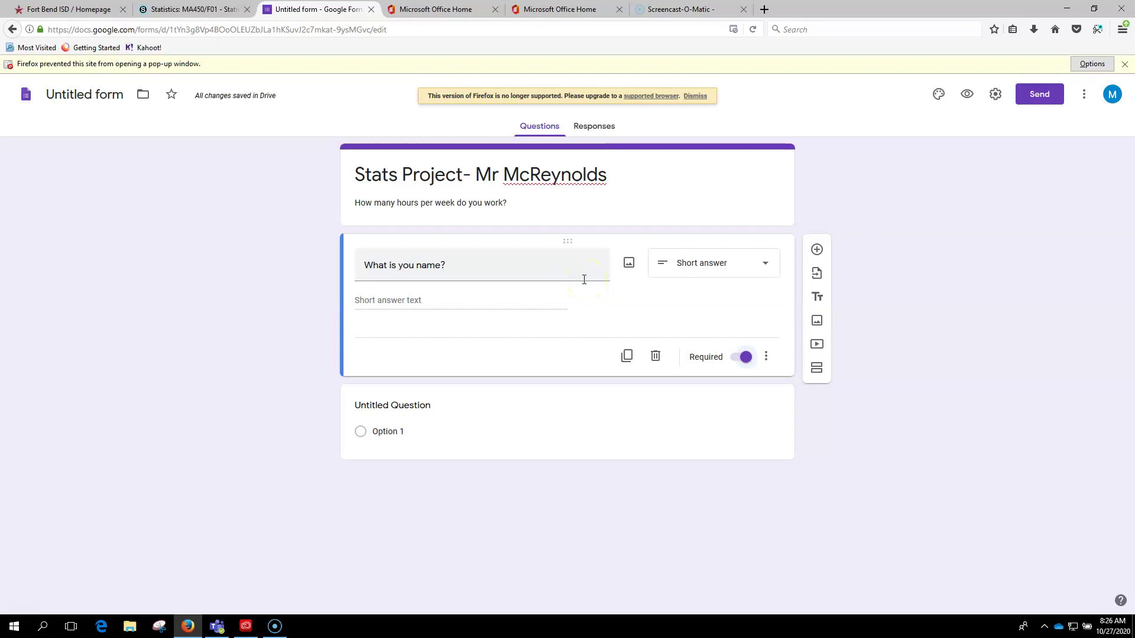
click(556, 266)
click(516, 270)
click(444, 302)
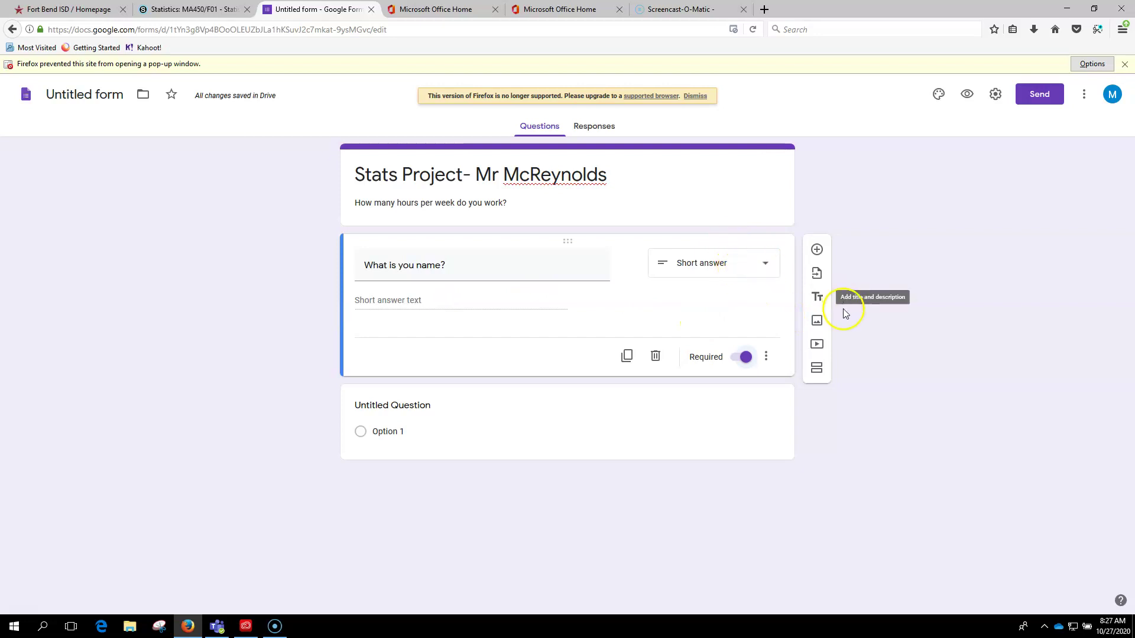
Add another question below the name question and correct the name question's wording to "What is your name?"
click(817, 250)
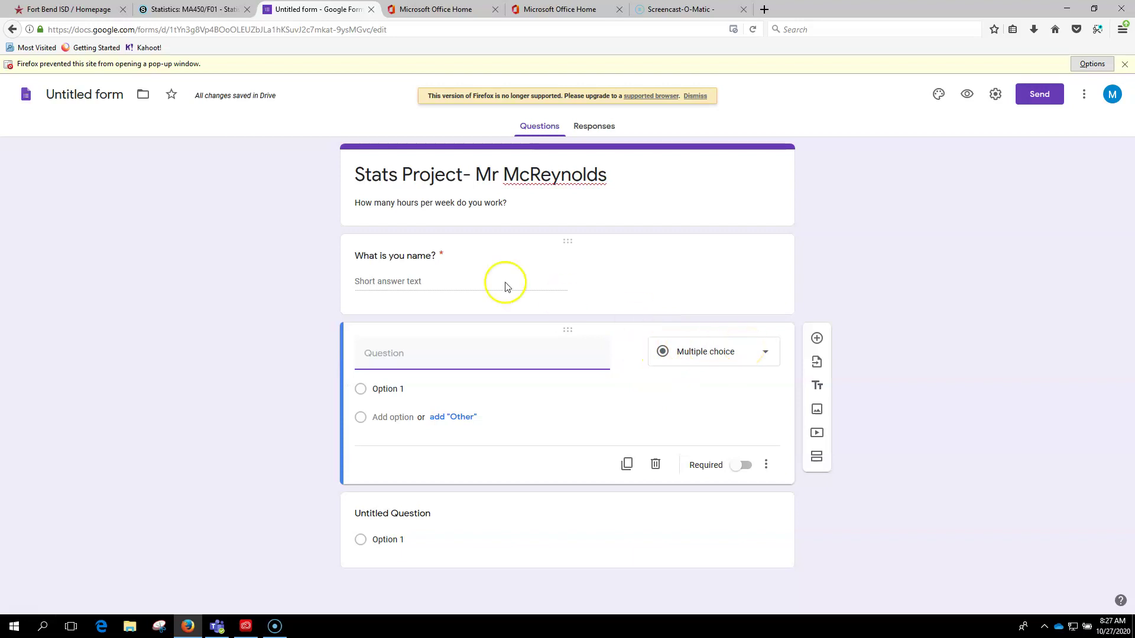
click(397, 261)
click(413, 265)
text(r)
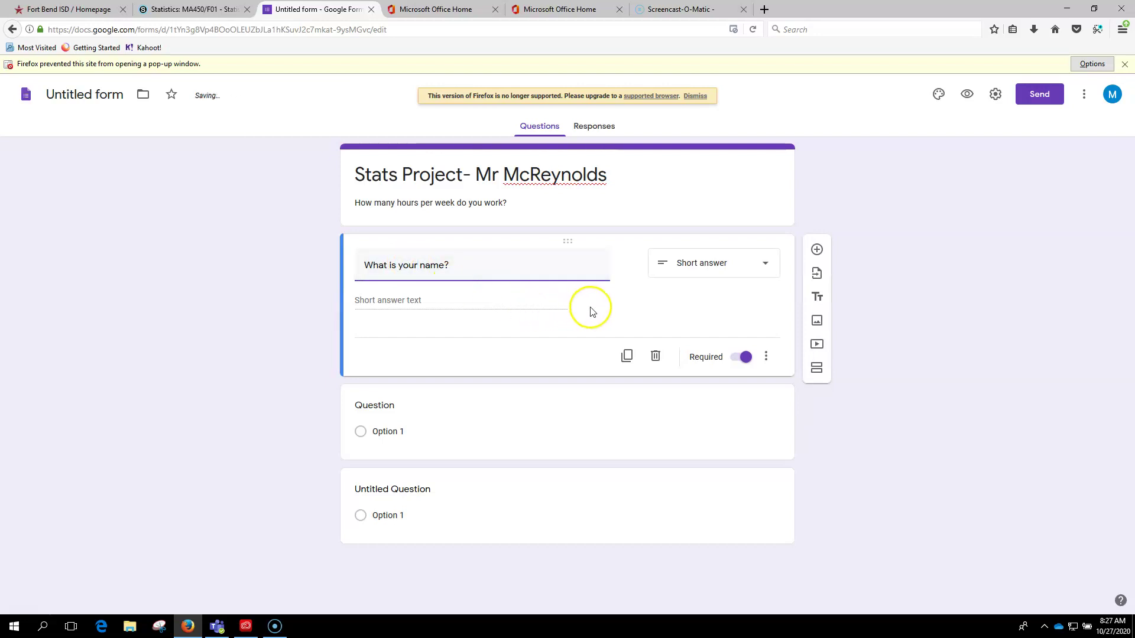
Make the blank second question a Short answer and word it "How many hours per week do you work"
click(514, 415)
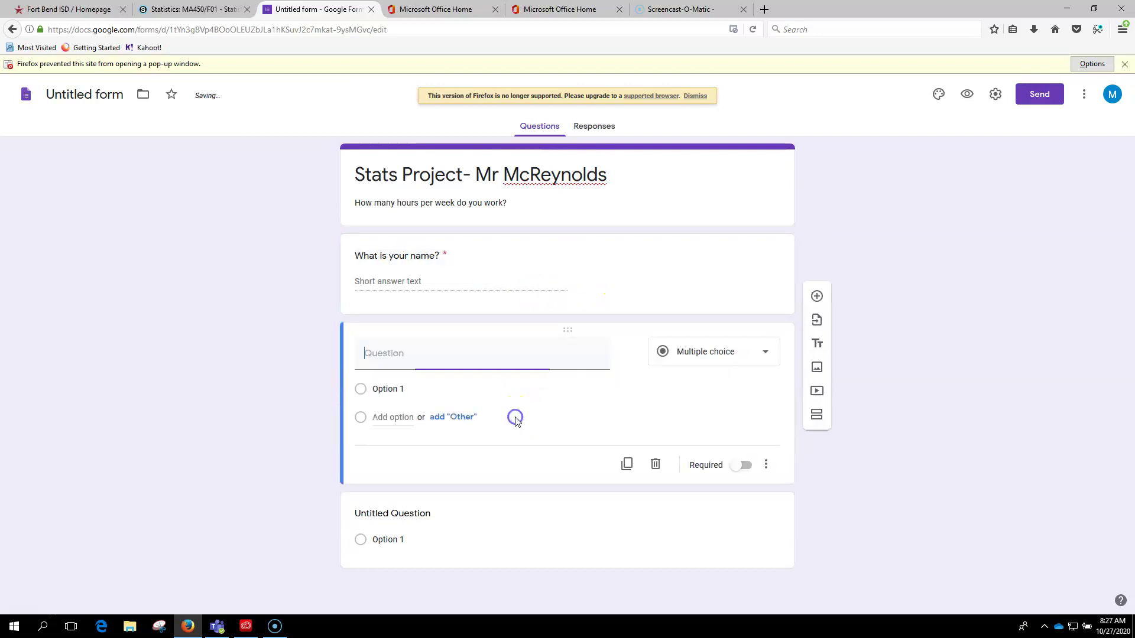
click(763, 359)
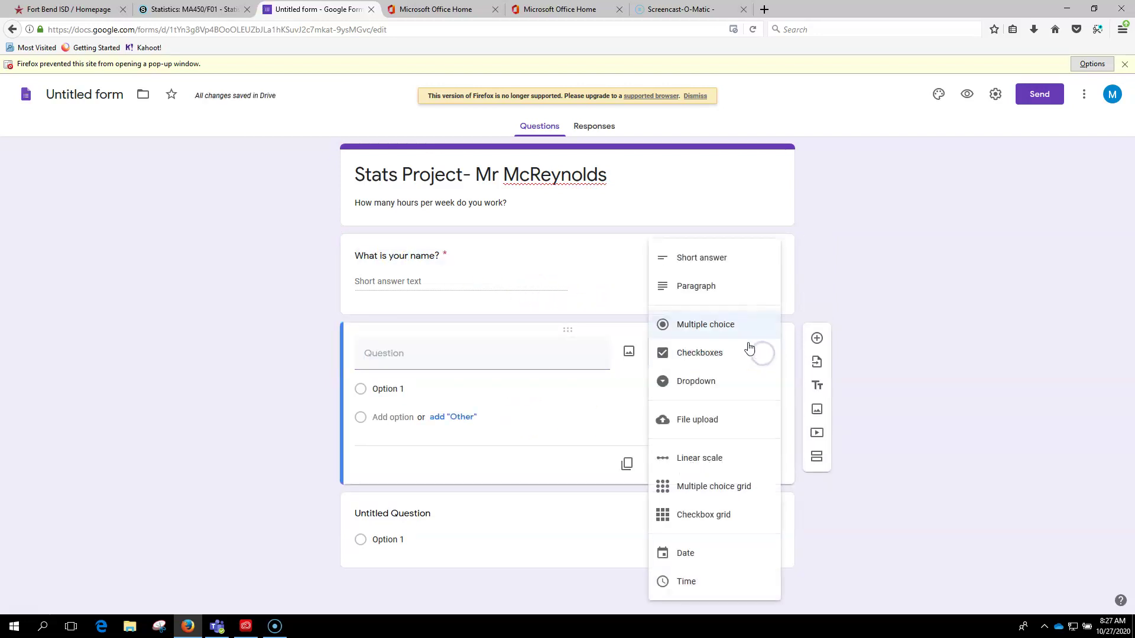
click(700, 287)
click(408, 356)
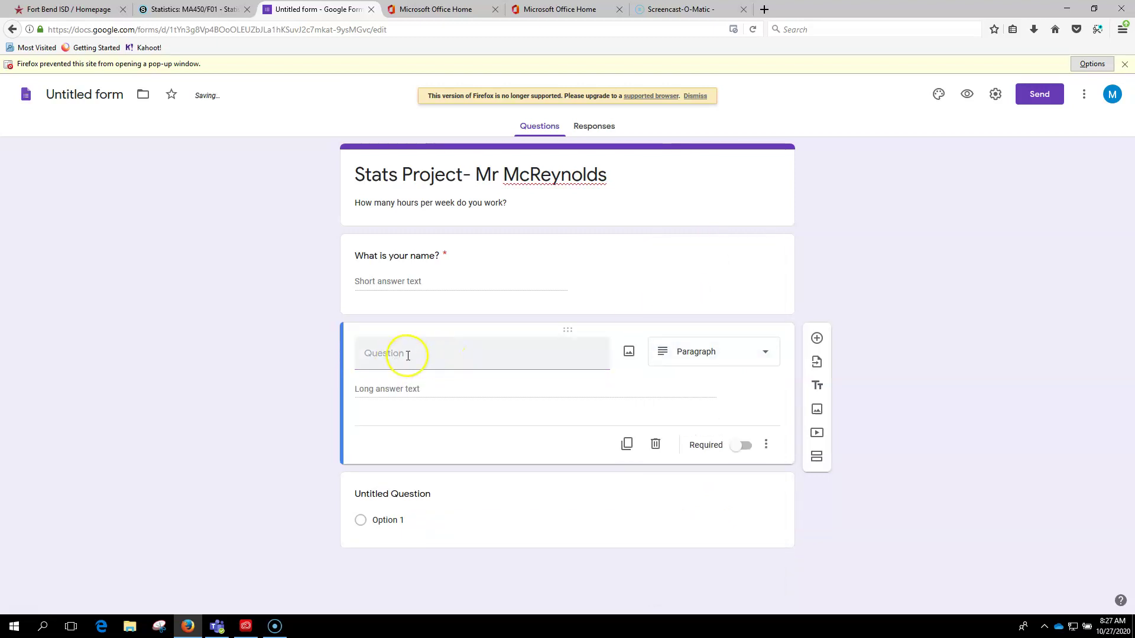
click(691, 351)
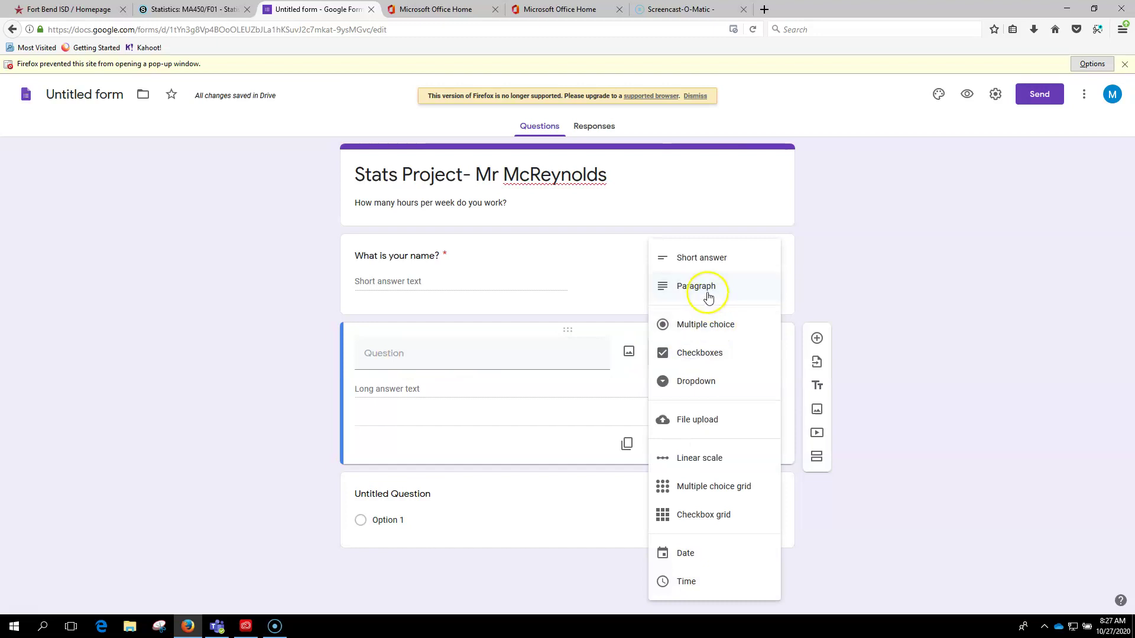
click(700, 259)
click(421, 358)
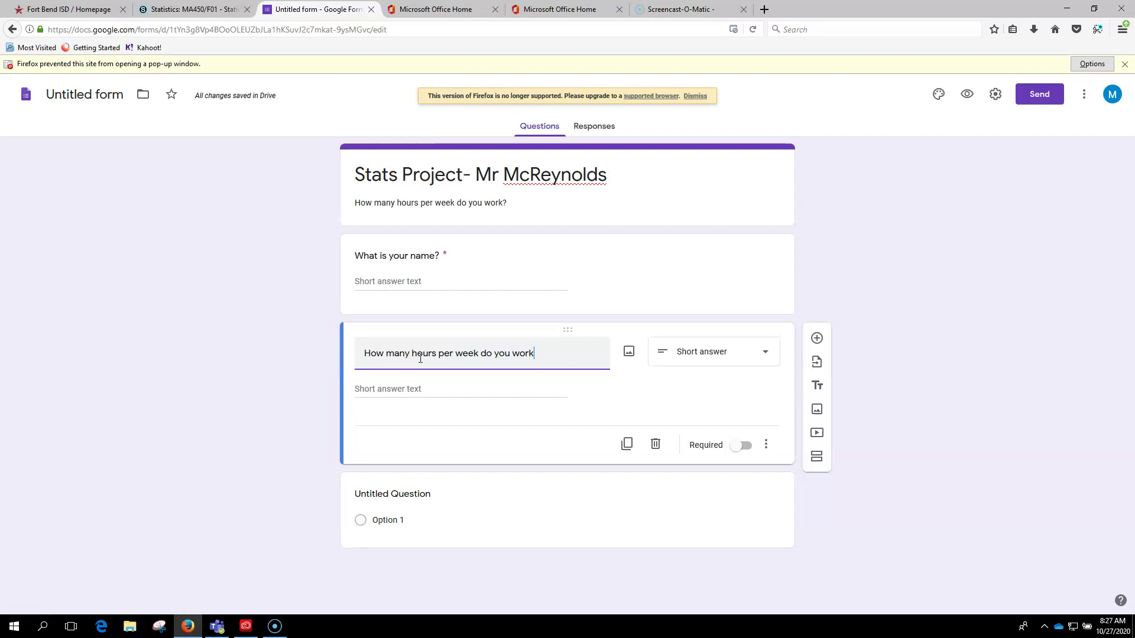
click(417, 392)
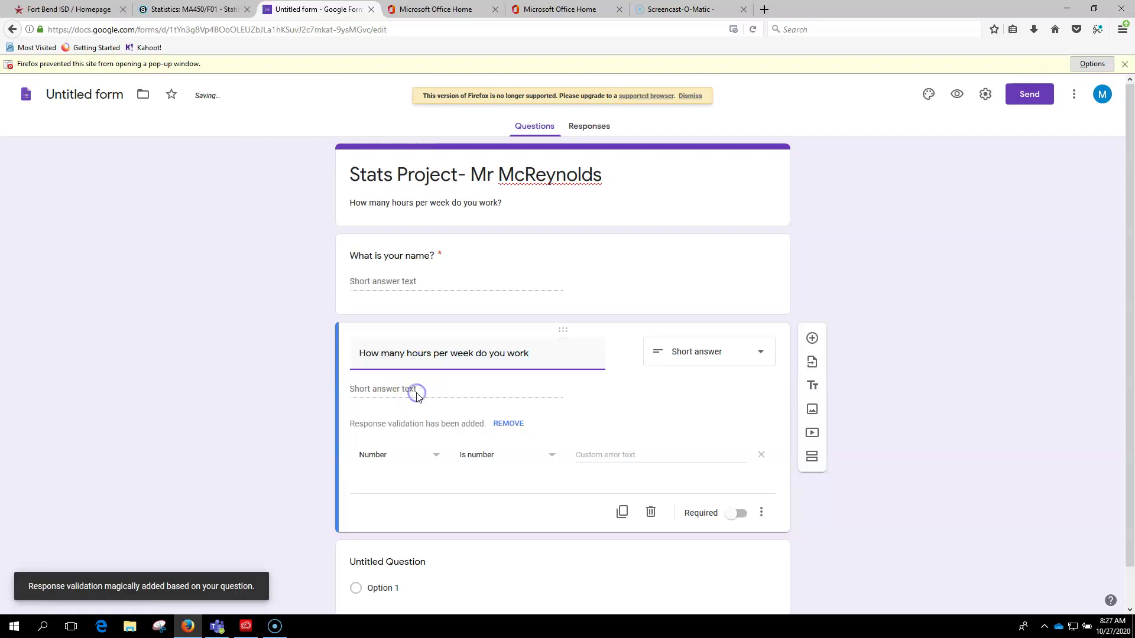
Keep the hours question's response validation at Number, Is number, and make the question required
click(426, 391)
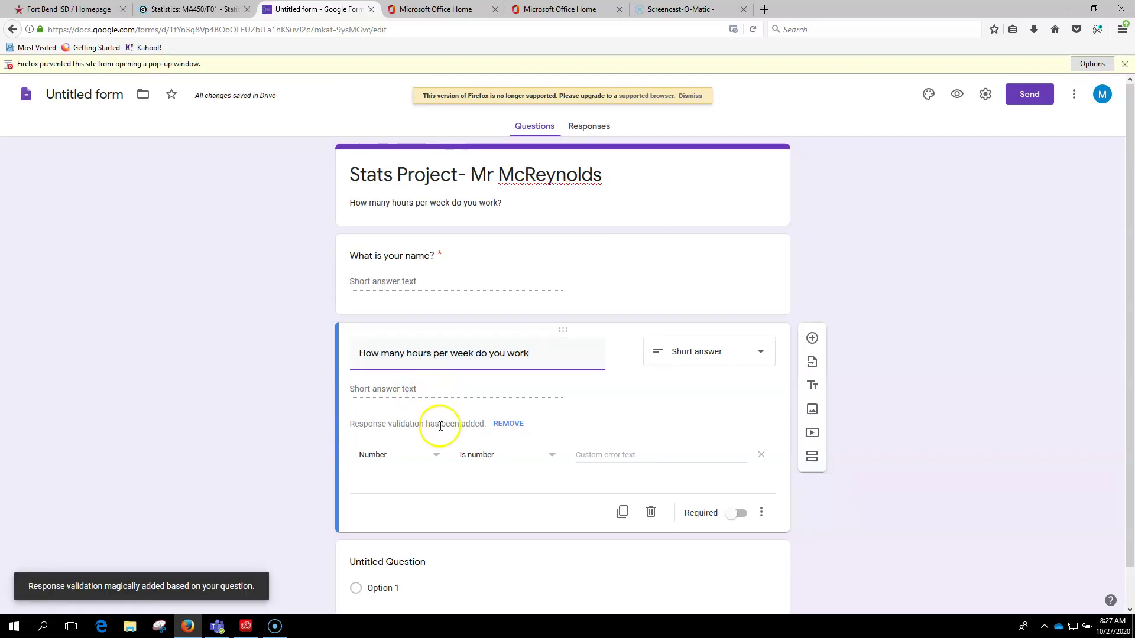
click(439, 455)
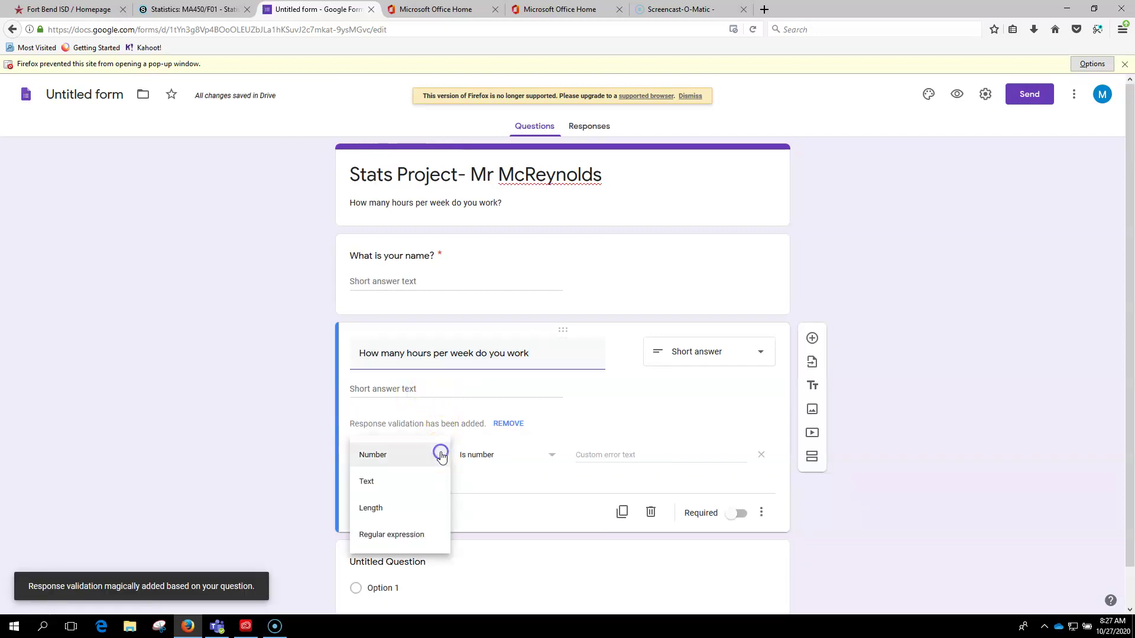
click(388, 456)
click(482, 454)
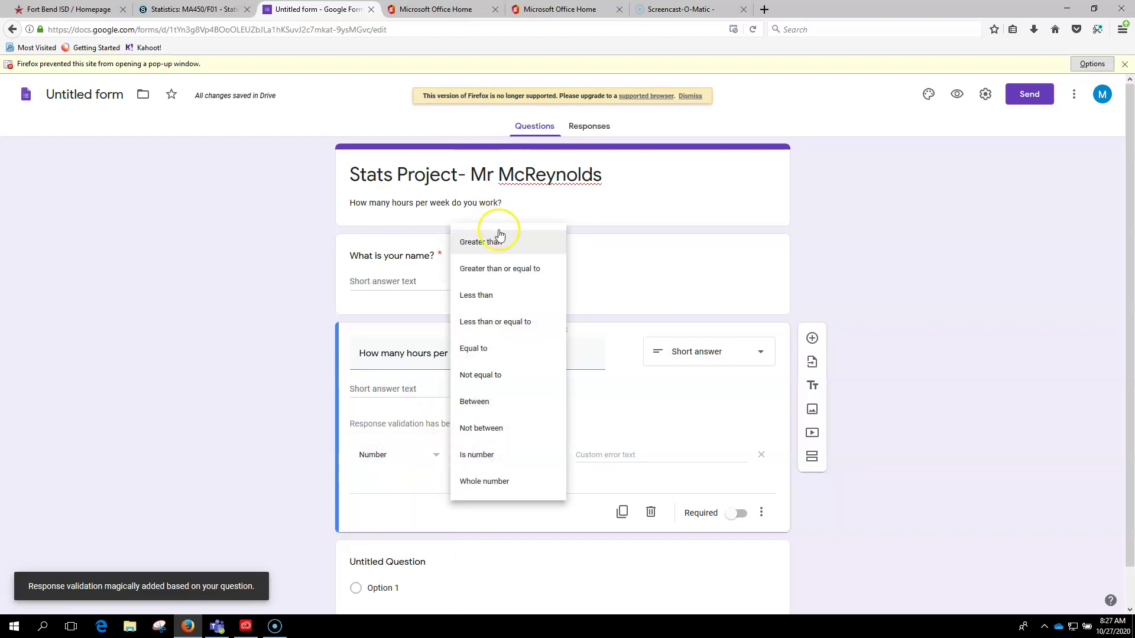
click(536, 544)
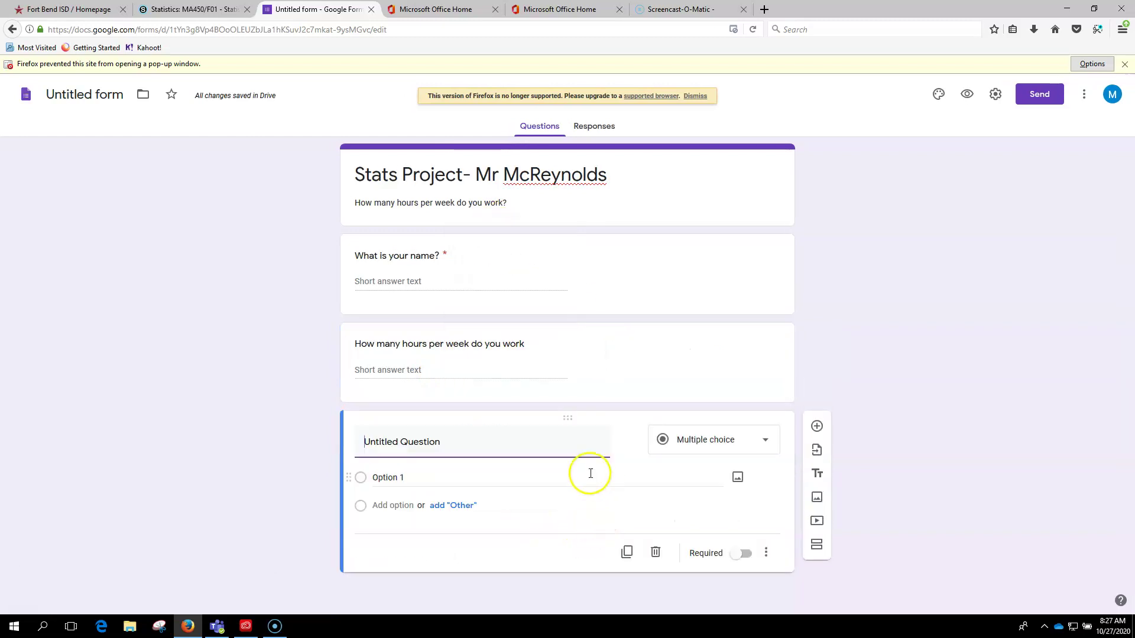
click(496, 358)
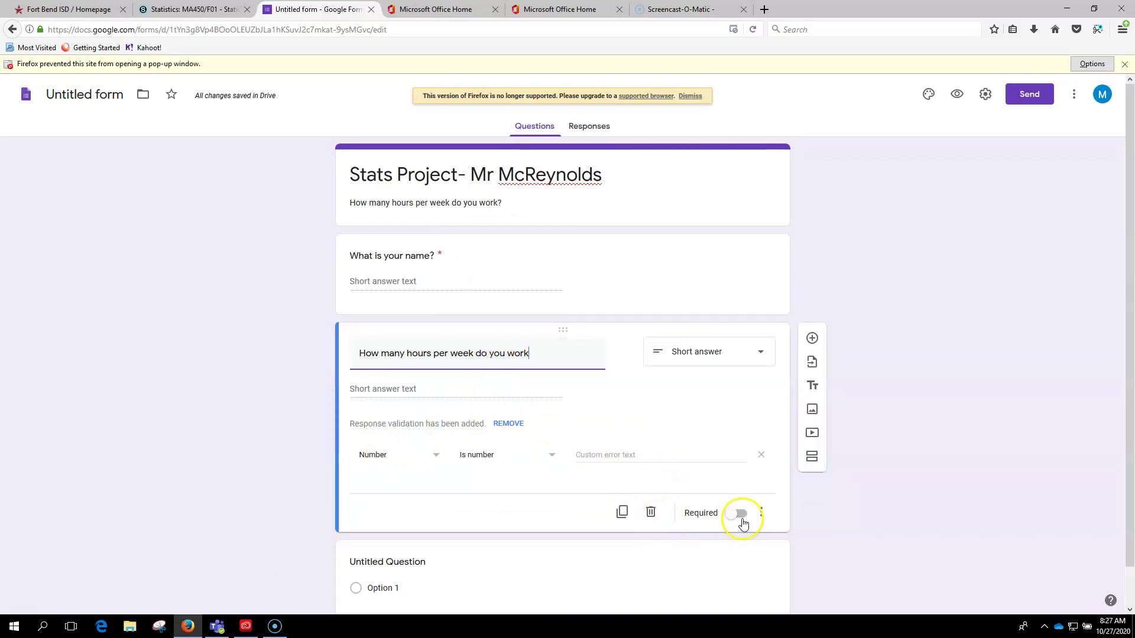
click(742, 519)
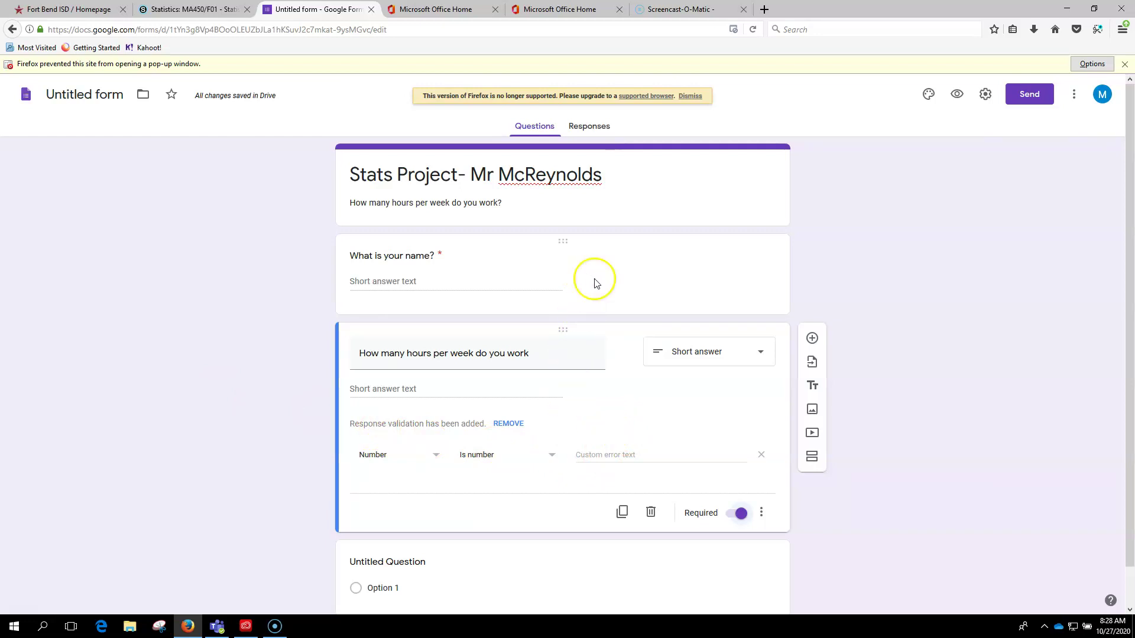
Change the type of the untitled question at the end of the form to Dropdown
scroll(736, 434, down, 1)
click(531, 535)
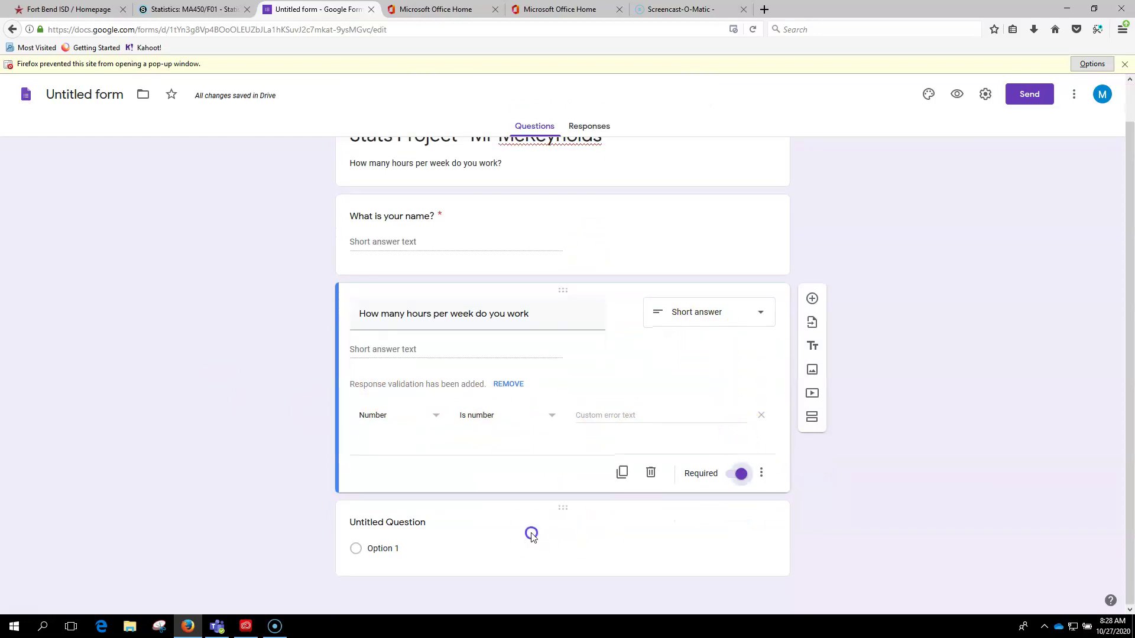
click(745, 449)
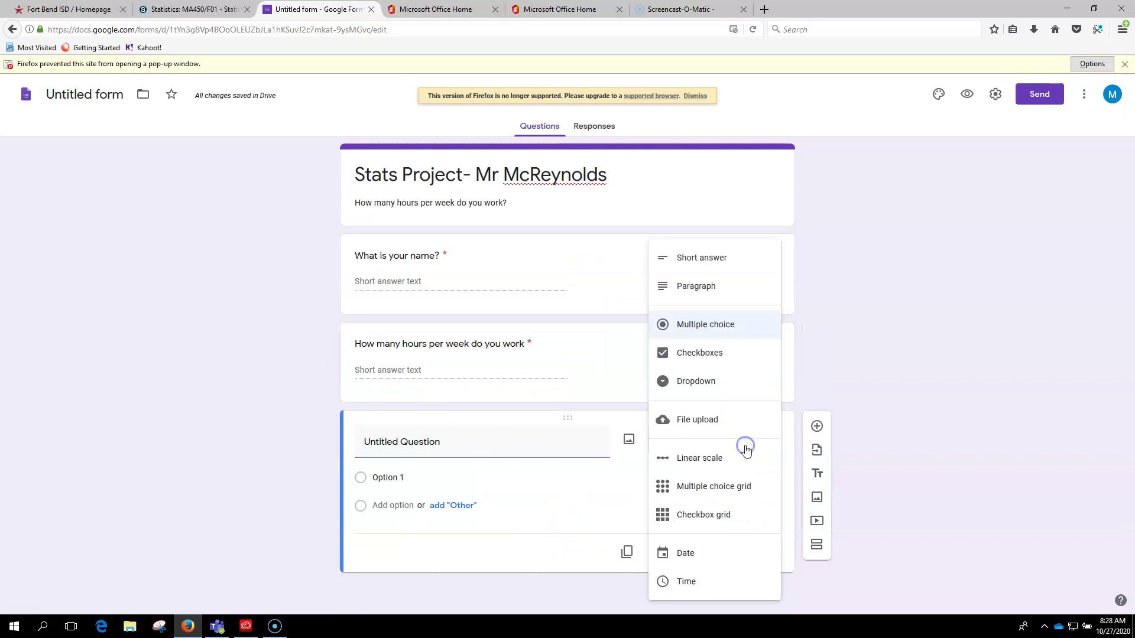
click(705, 259)
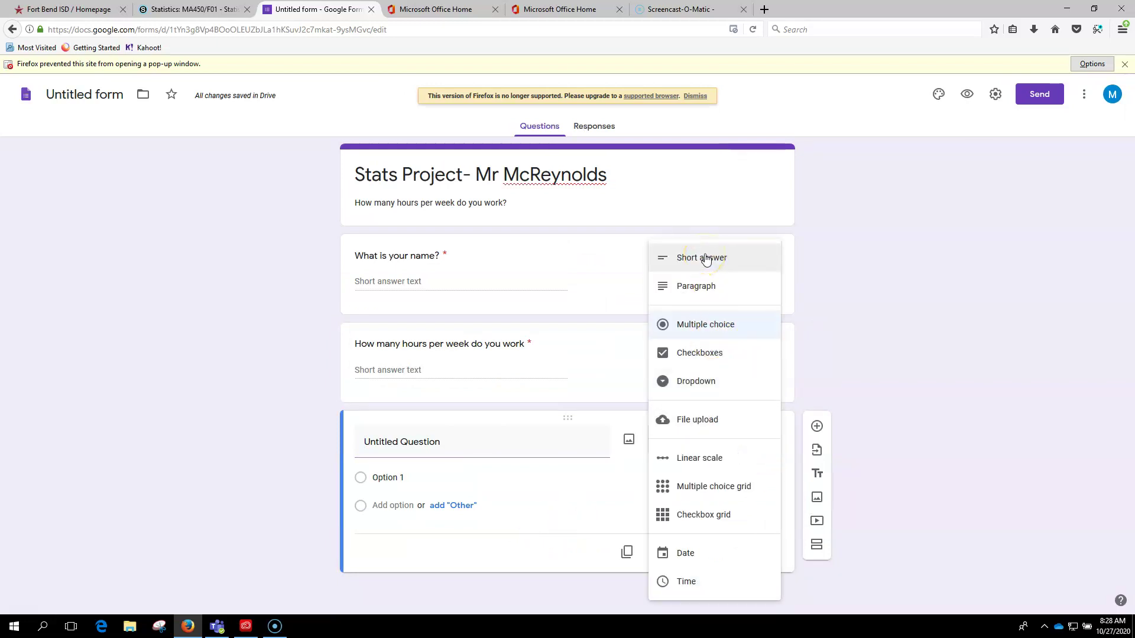
click(701, 329)
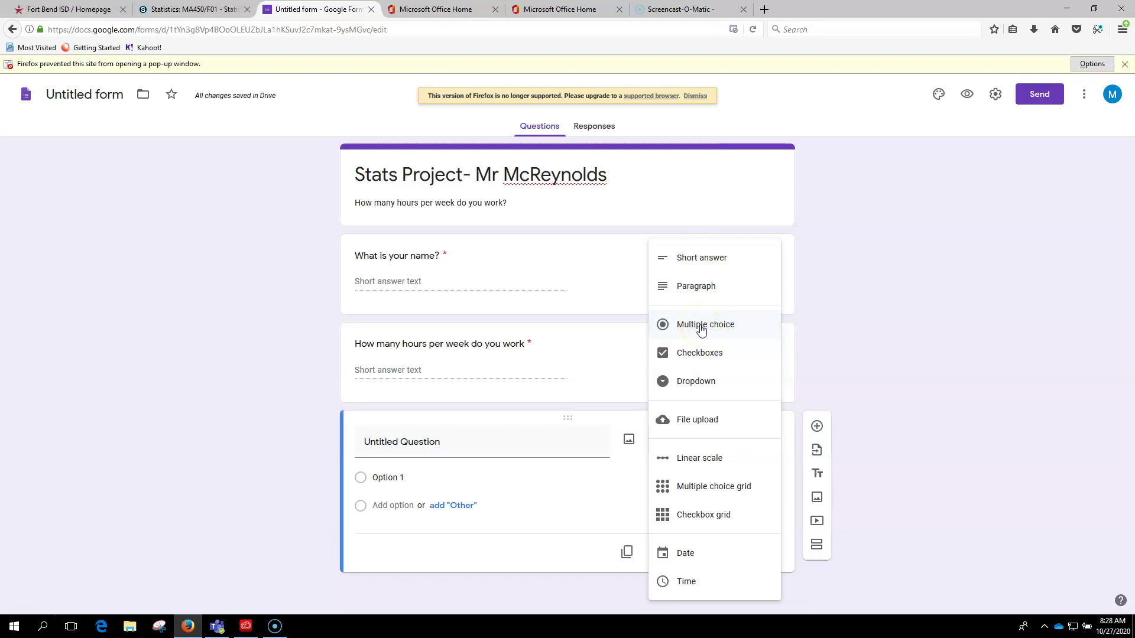
click(698, 362)
click(686, 381)
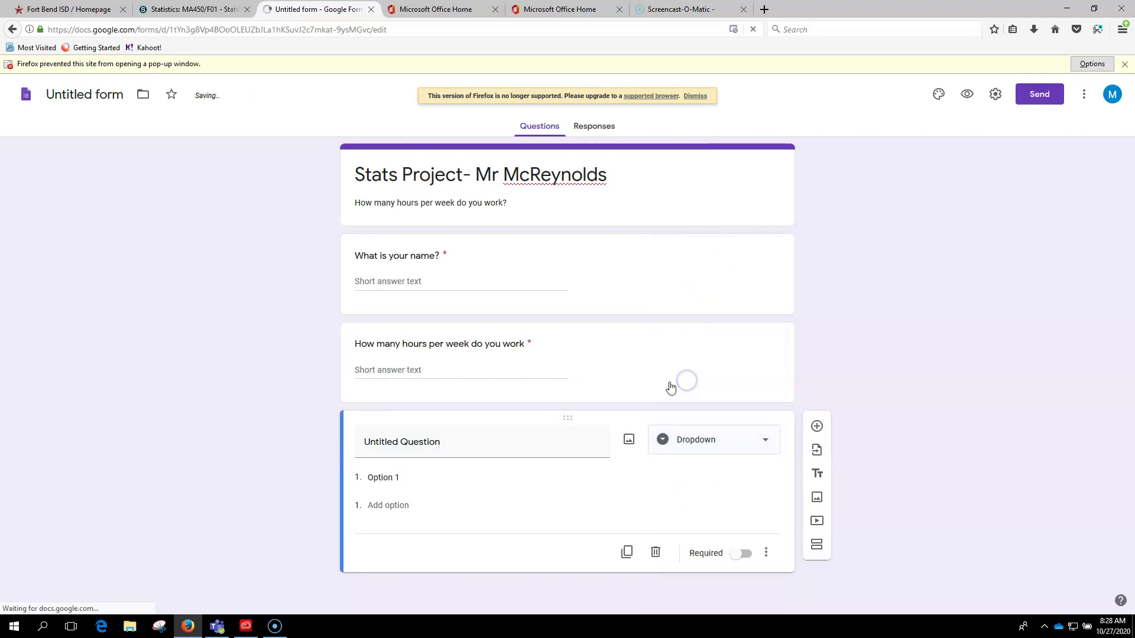
Word the untitled dropdown question "What is you gender?" and give it the options Male and Female
click(451, 438)
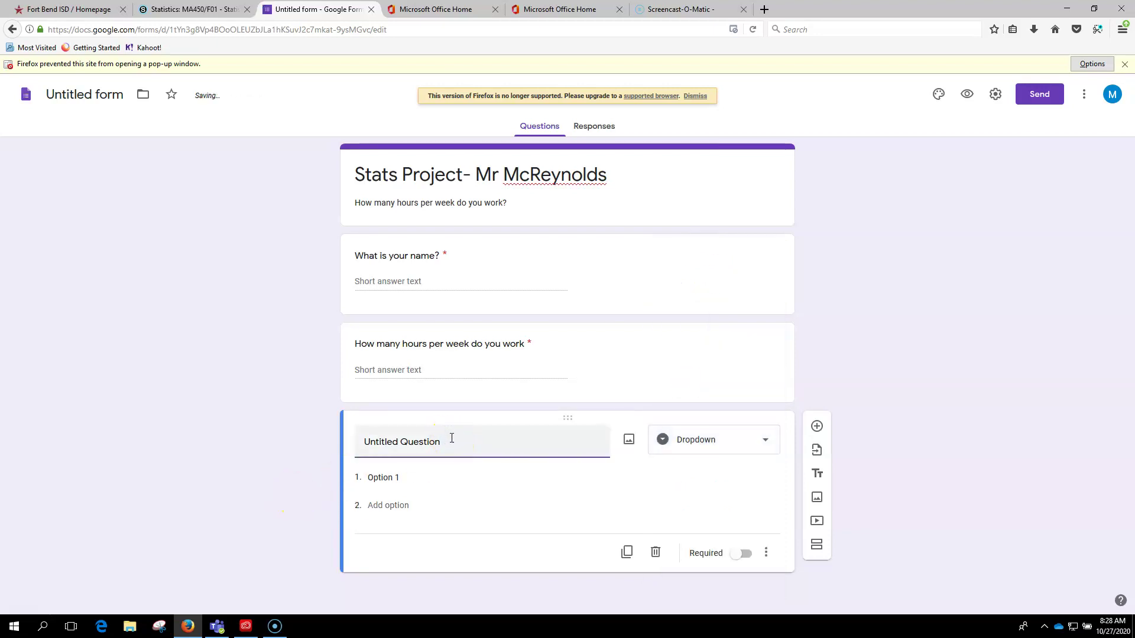
text(What is you gender?)
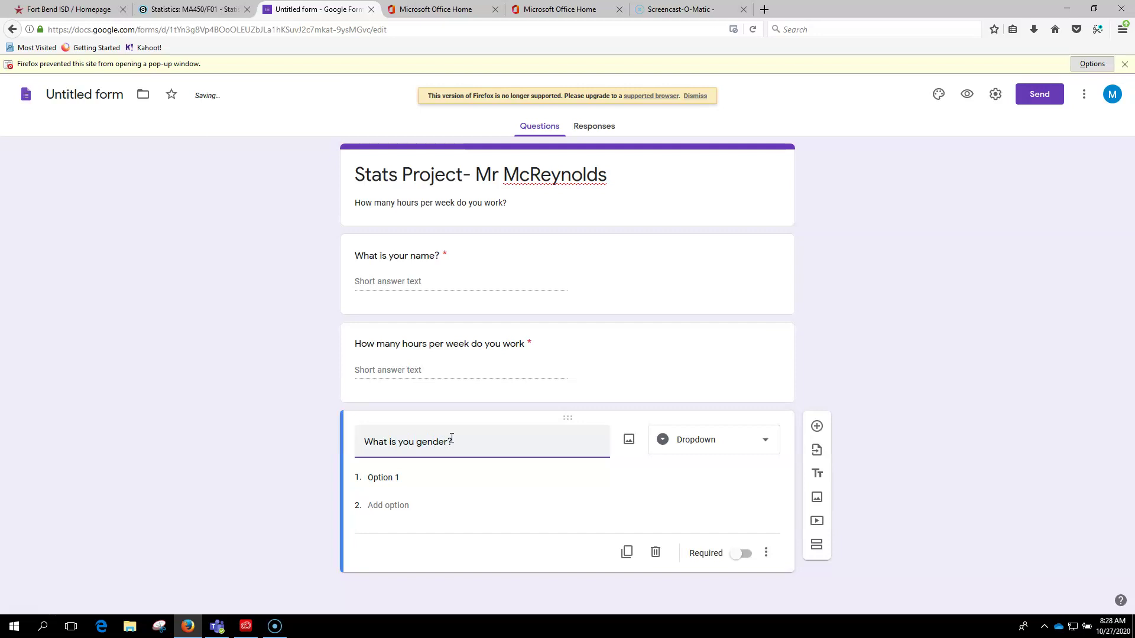
click(414, 499)
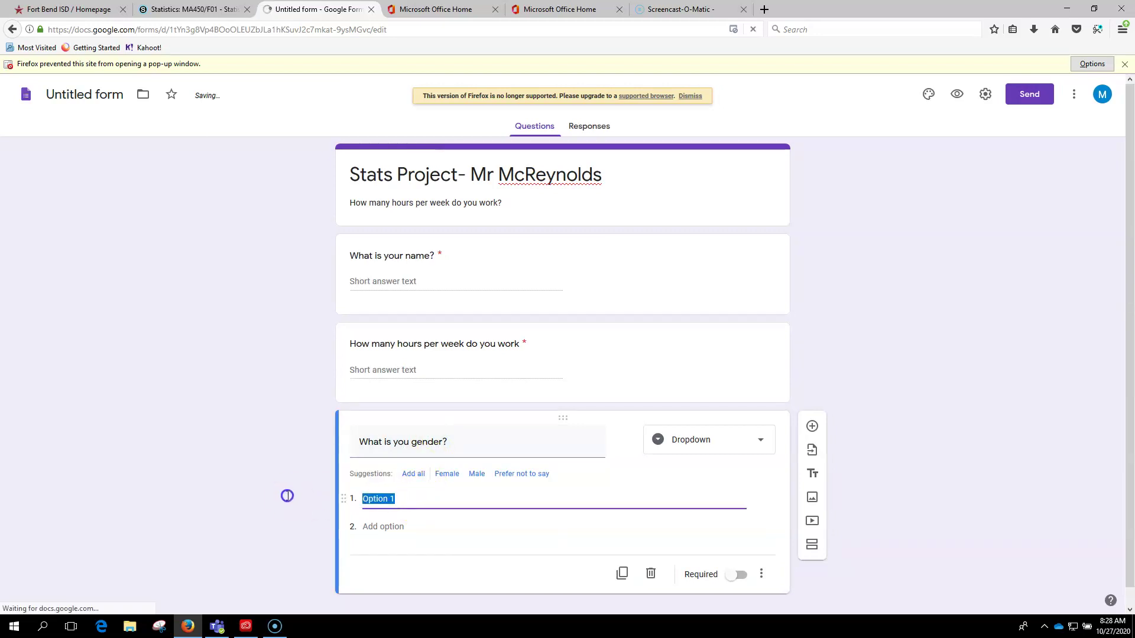
text(Male)
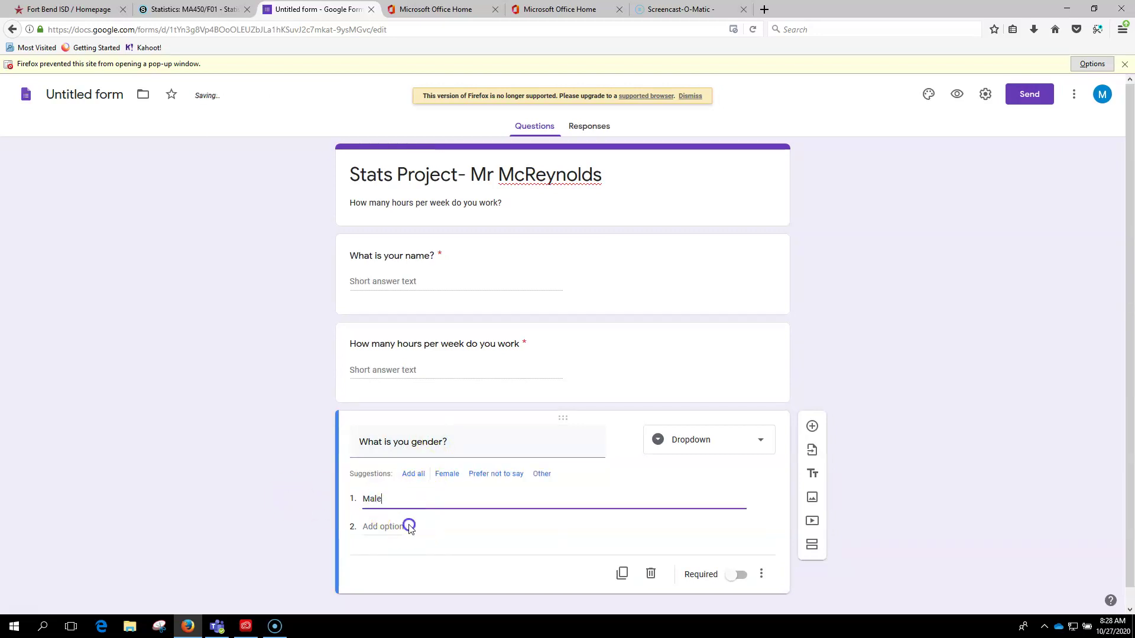
click(393, 531)
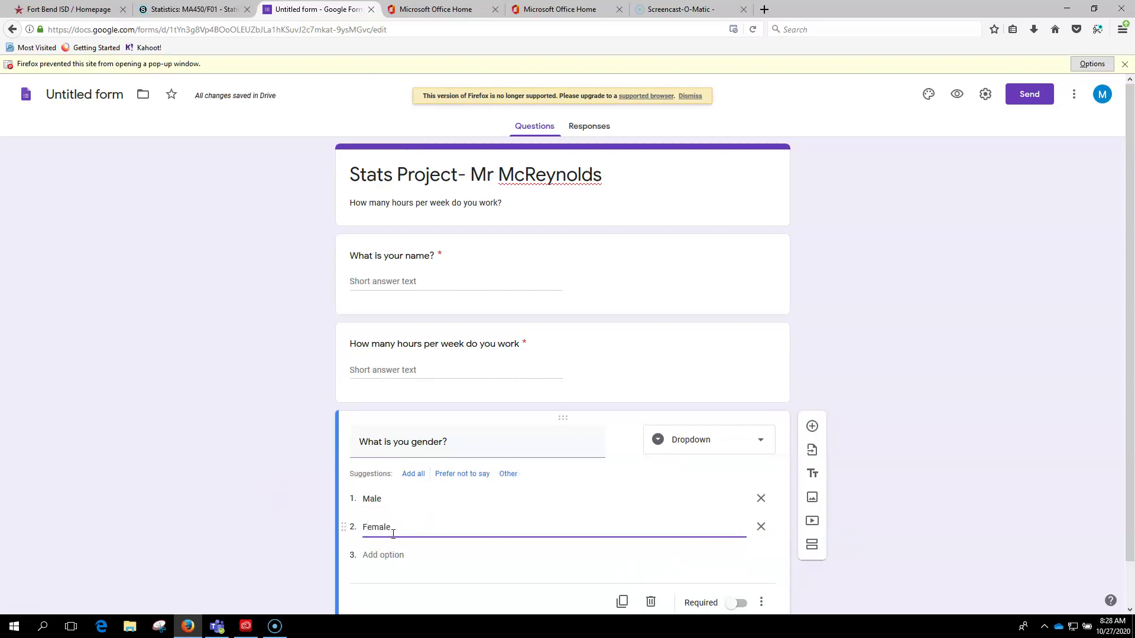
Add a multiple choice question below the gender question and word it "What is your Grade?"
scroll(642, 343, down, 2)
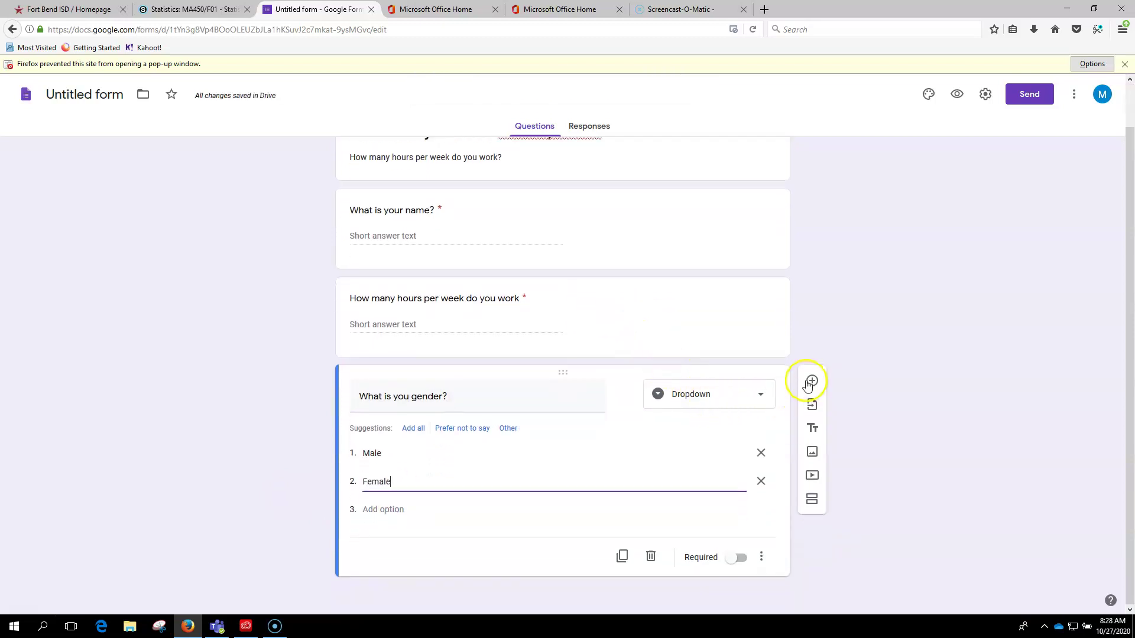
click(811, 382)
text(What is your )
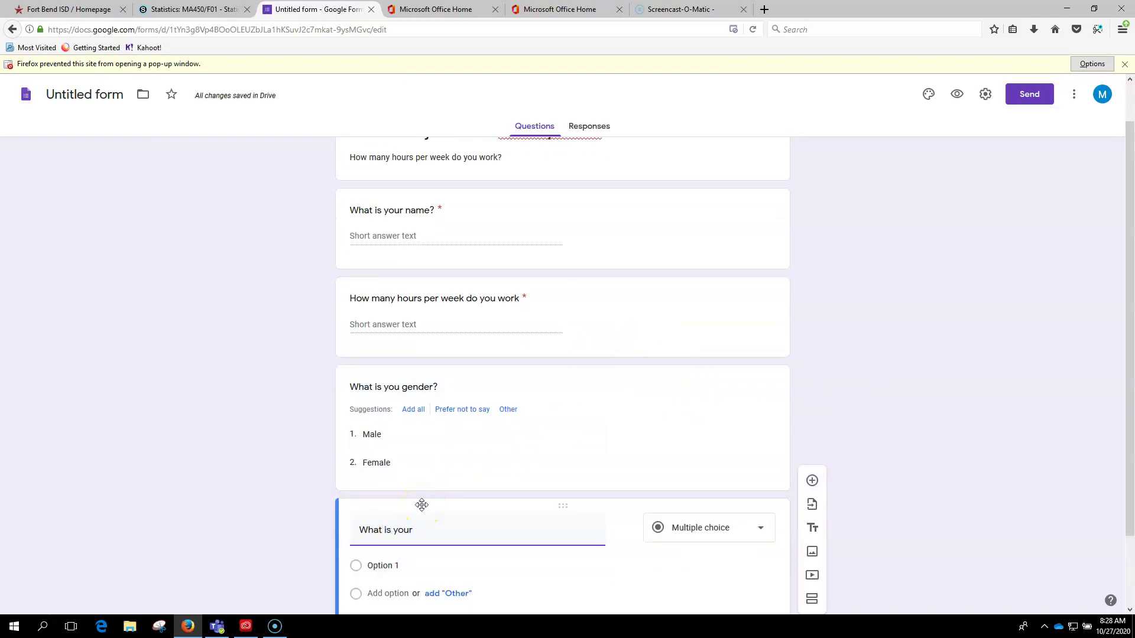
text(Grade?)
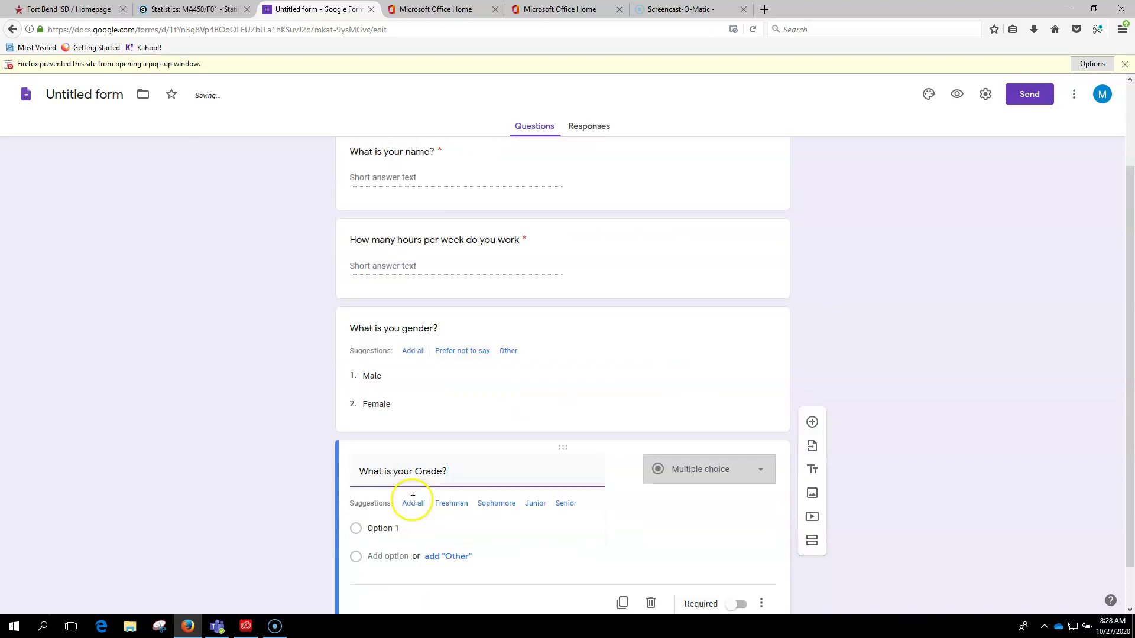
Enter 9th and 10th as the first two answer options of the grade question
click(390, 484)
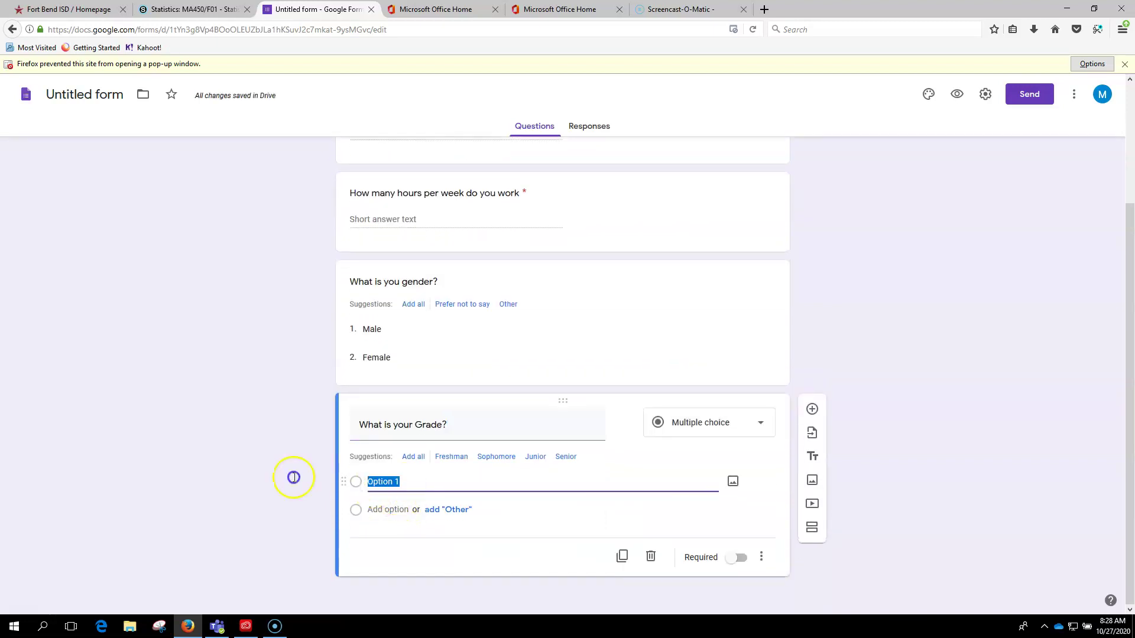
text(9th)
click(355, 512)
text(10th)
click(610, 269)
scroll(610, 270, up, 5)
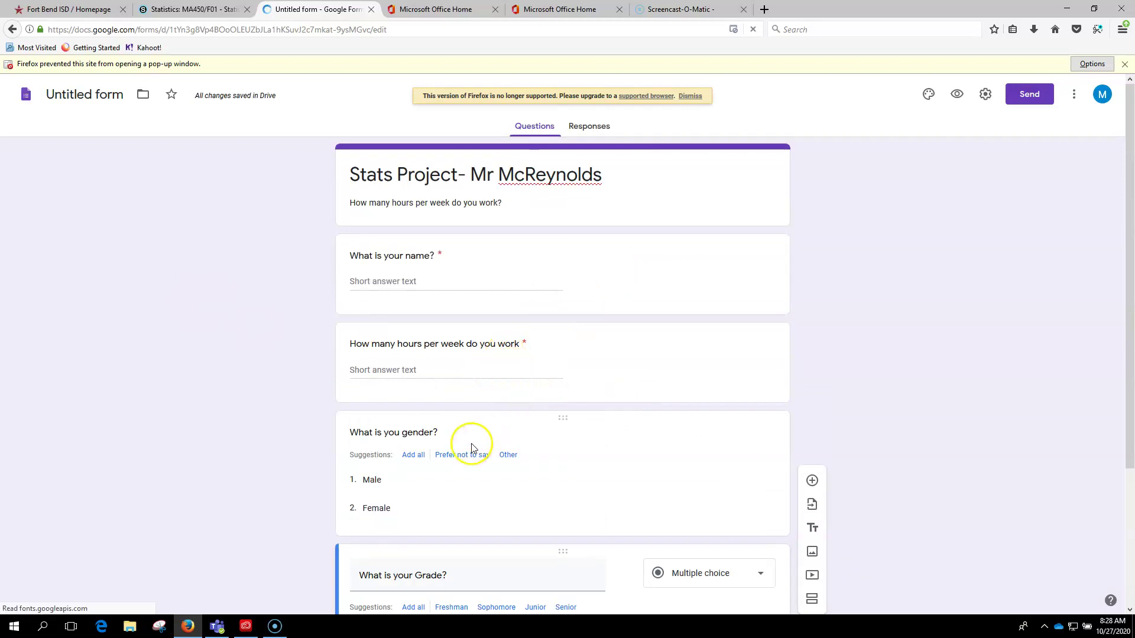
scroll(459, 455, down, 5)
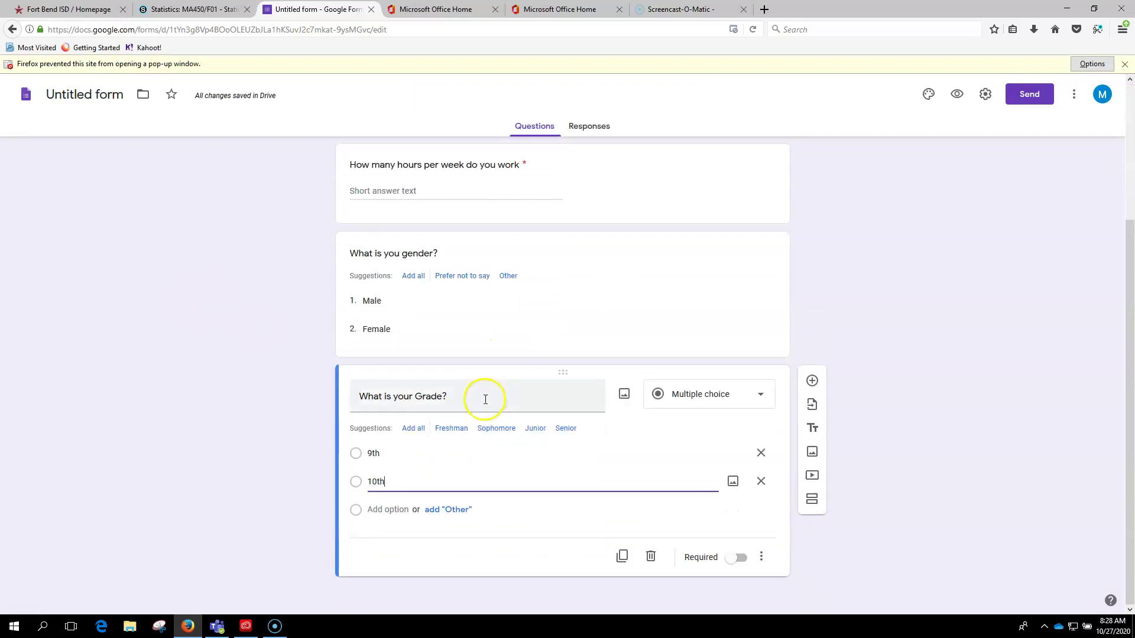
scroll(496, 393, up, 4)
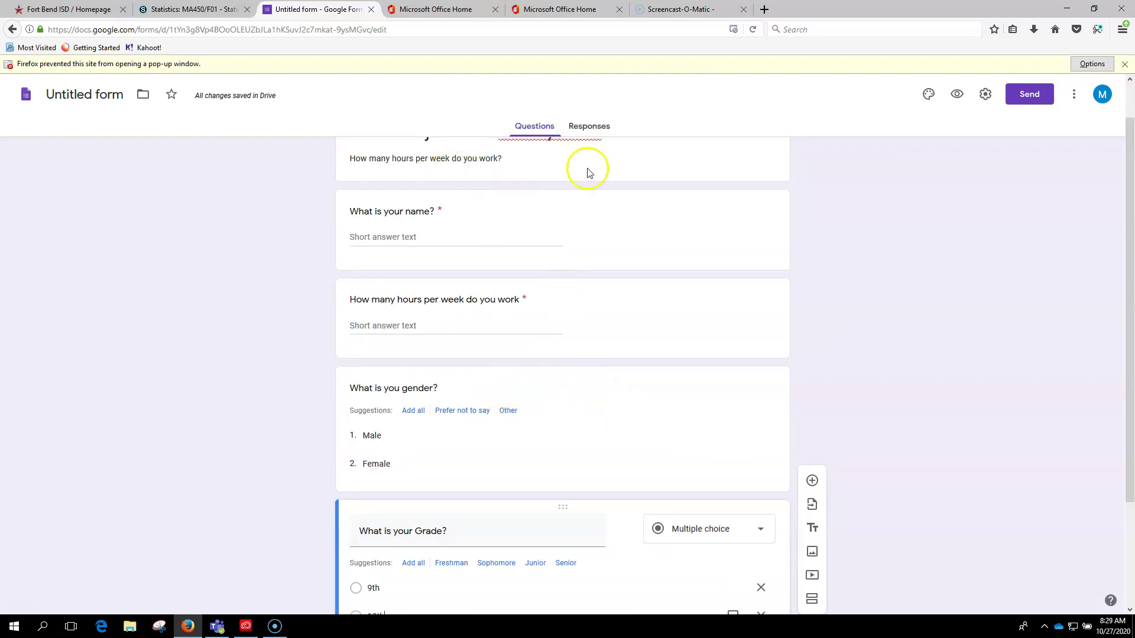
scroll(588, 173, up, 1)
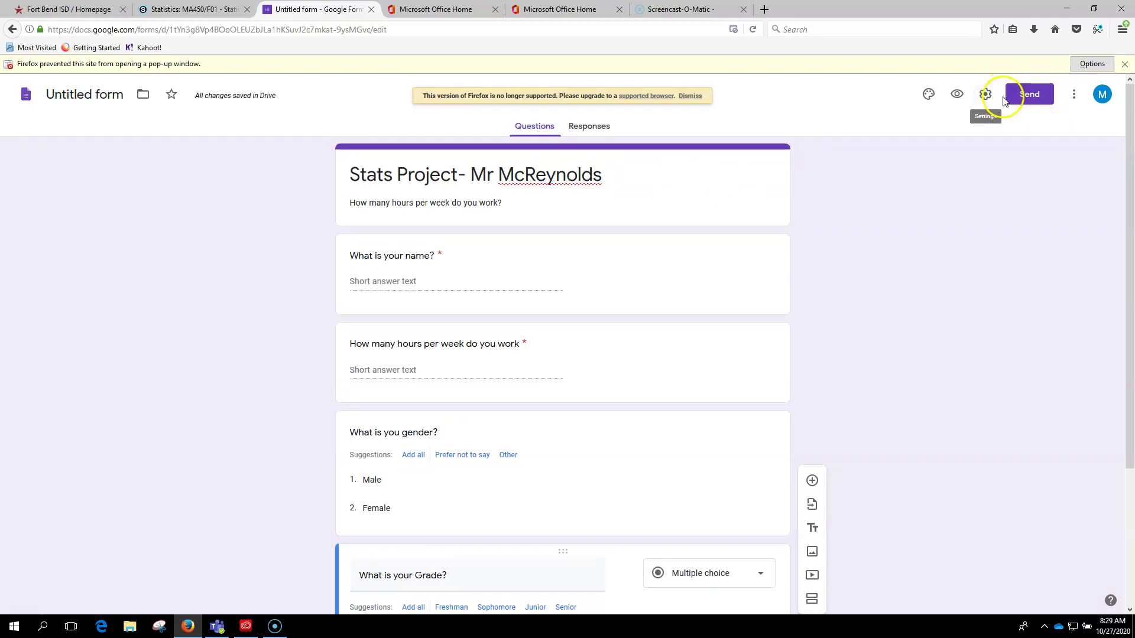
Bring up the form's shareable link in the send options and select it for copying
click(1029, 97)
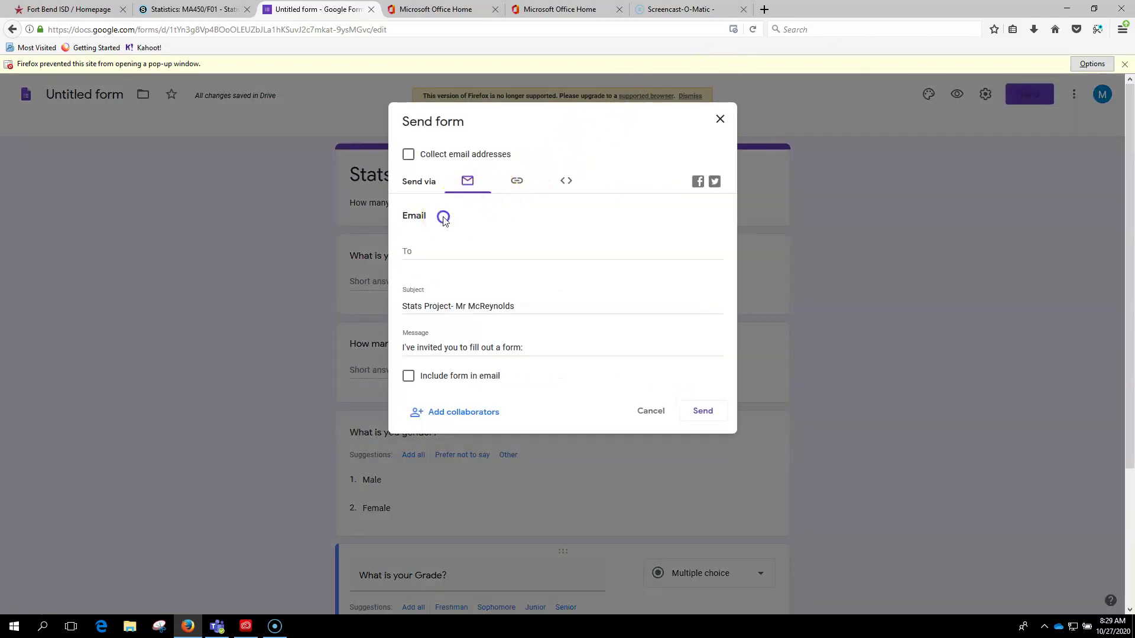
click(452, 233)
click(516, 181)
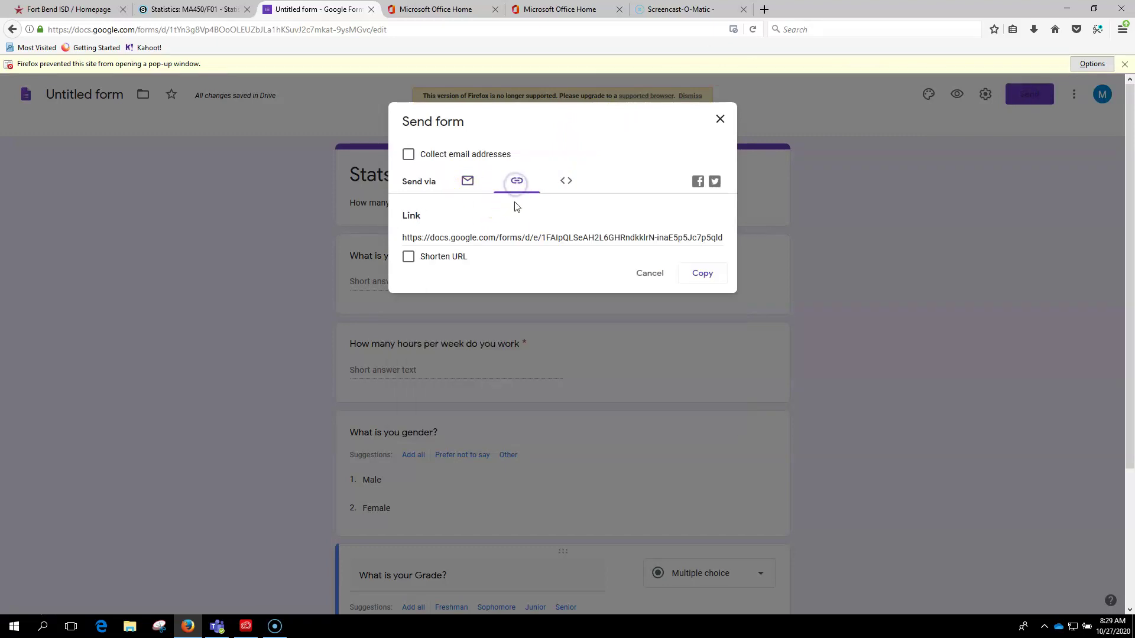
click(508, 238)
right_click(509, 238)
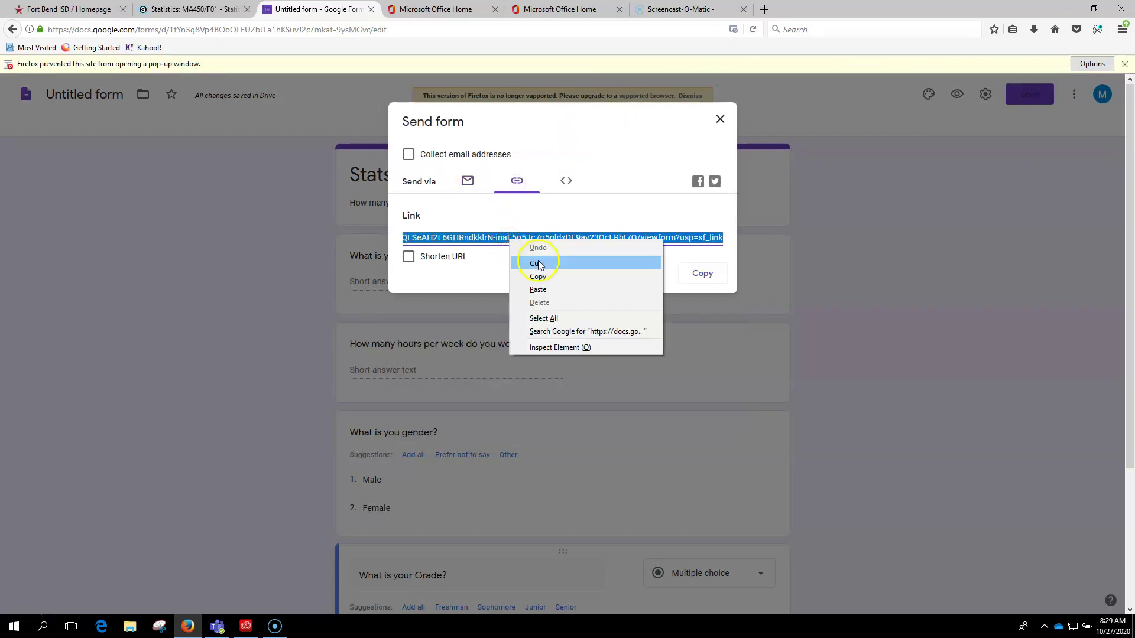
click(702, 281)
click(546, 131)
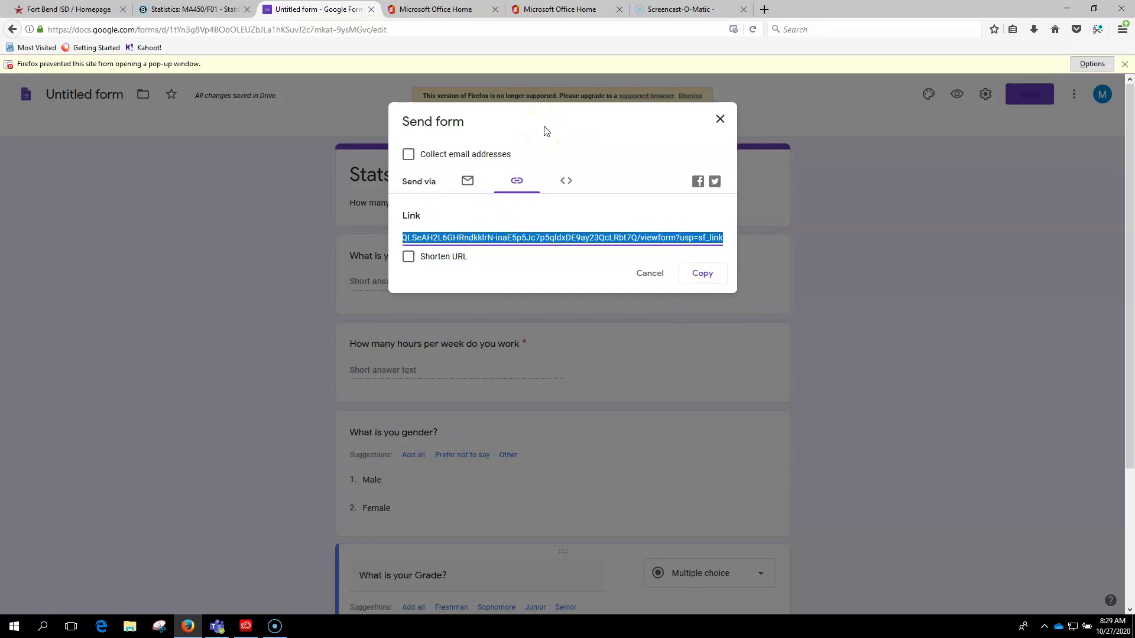
click(622, 171)
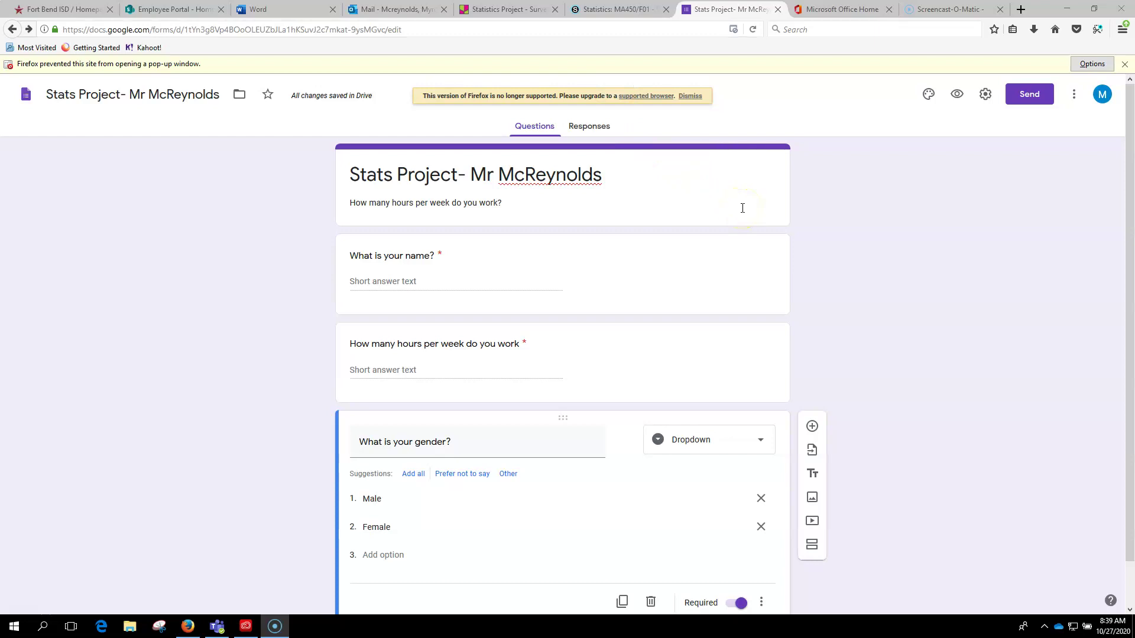
Switch to the "Statistics Project - Surveys" Padlet board and start a new post
click(530, 15)
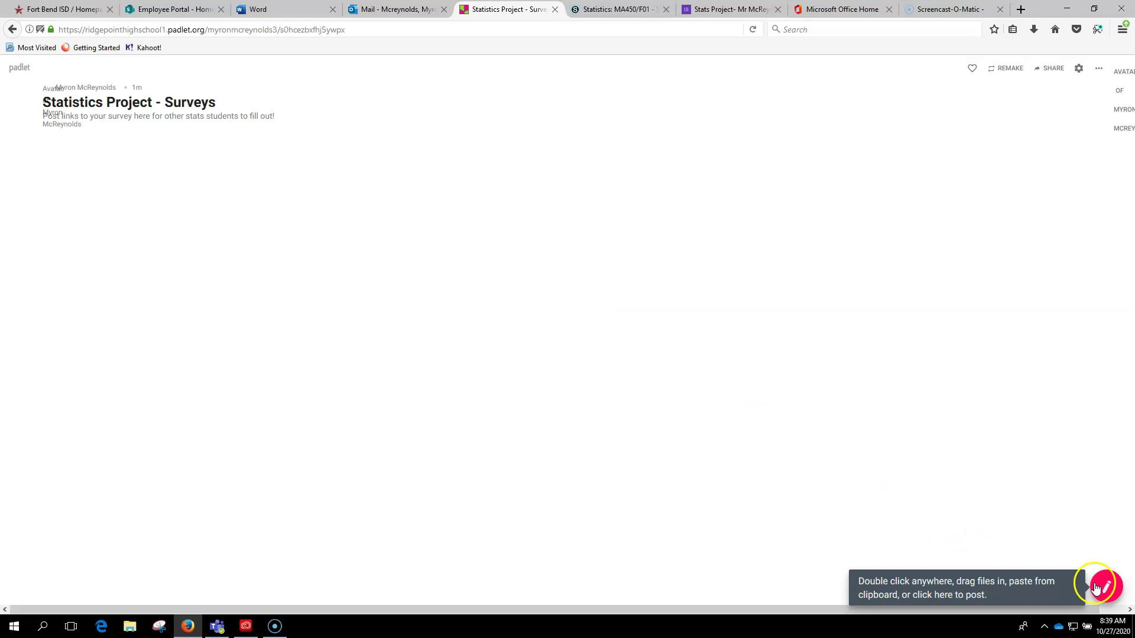
click(1113, 591)
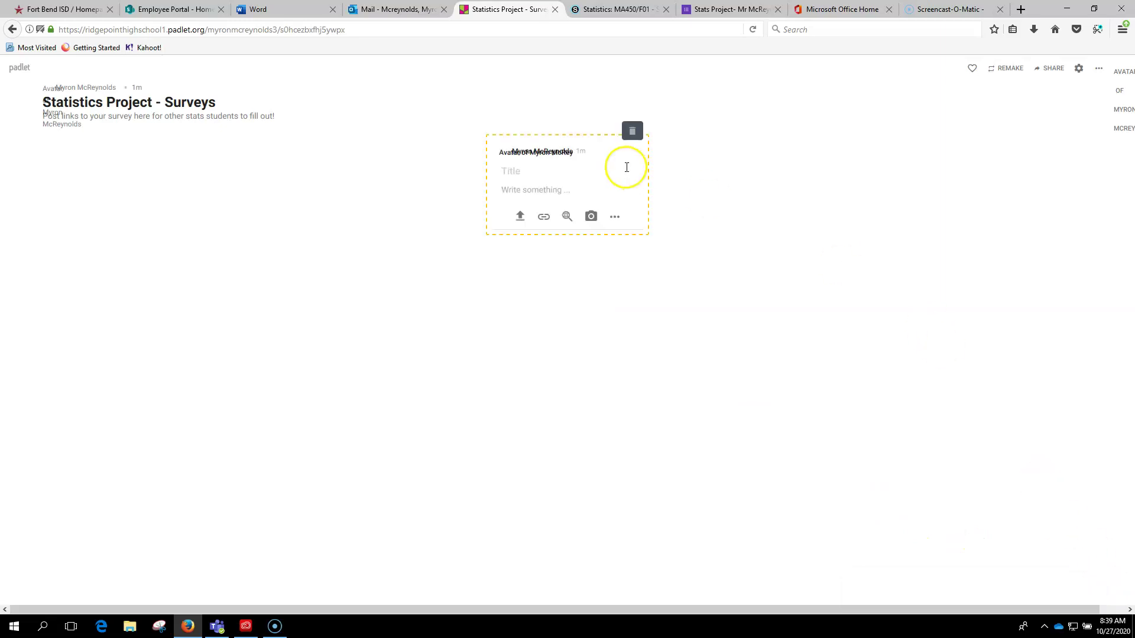
click(534, 176)
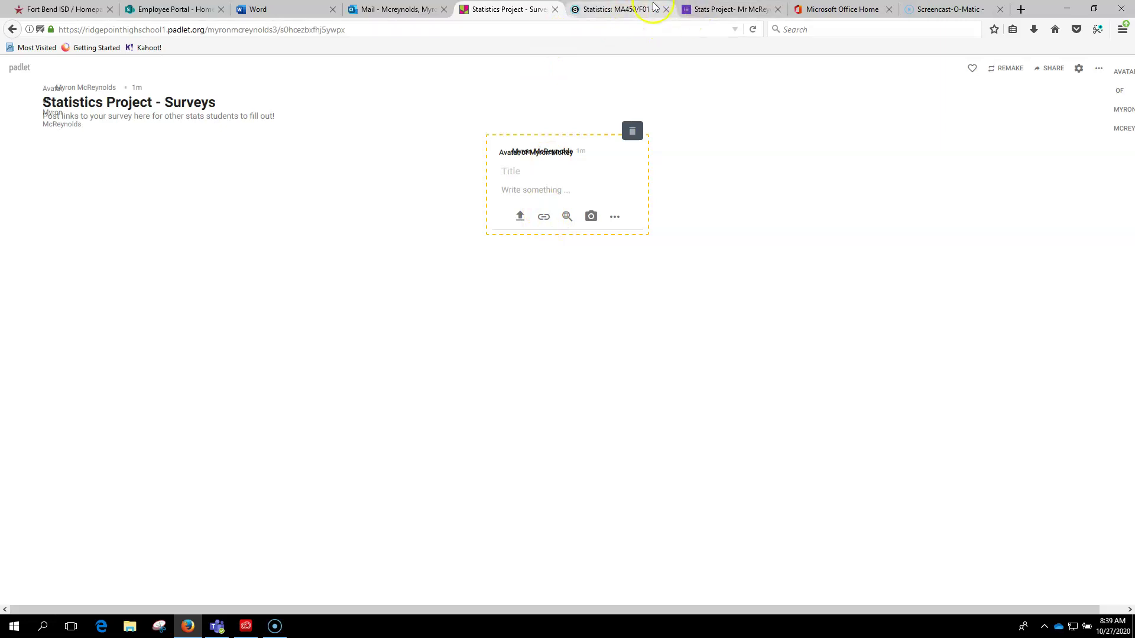
Return to the stats project form in Google Forms and copy its shareable link
click(719, 11)
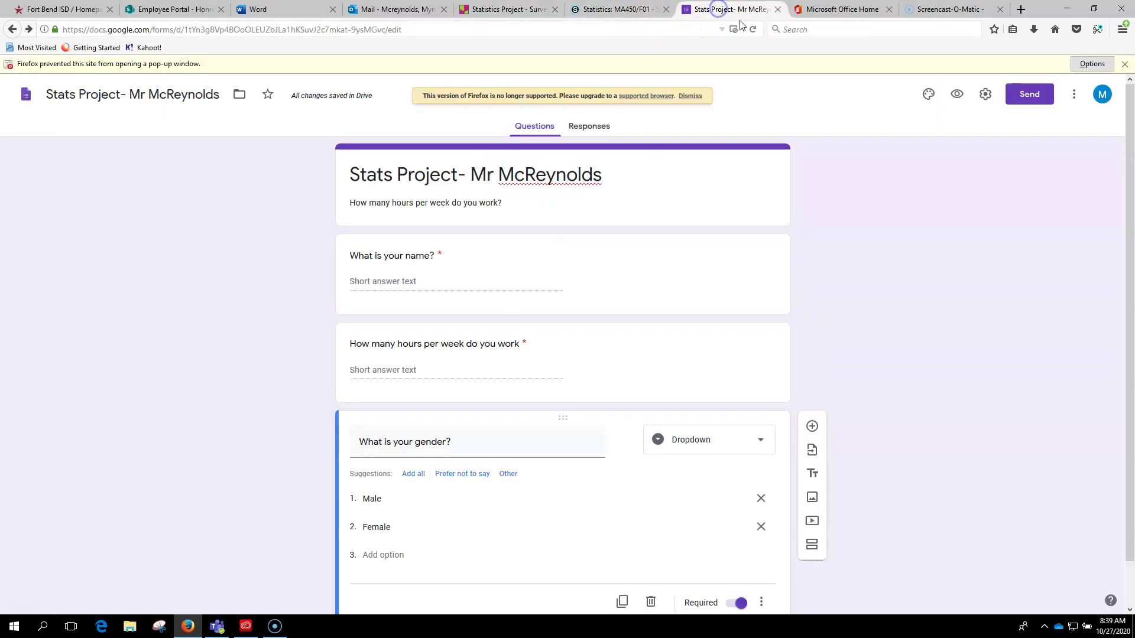
click(1029, 91)
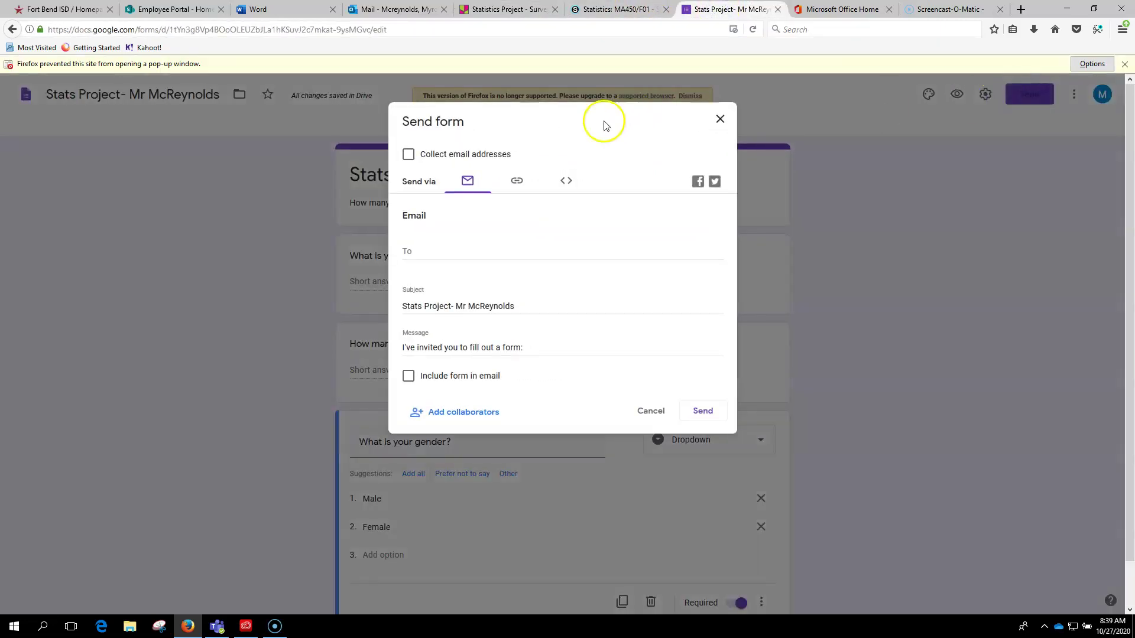
click(518, 181)
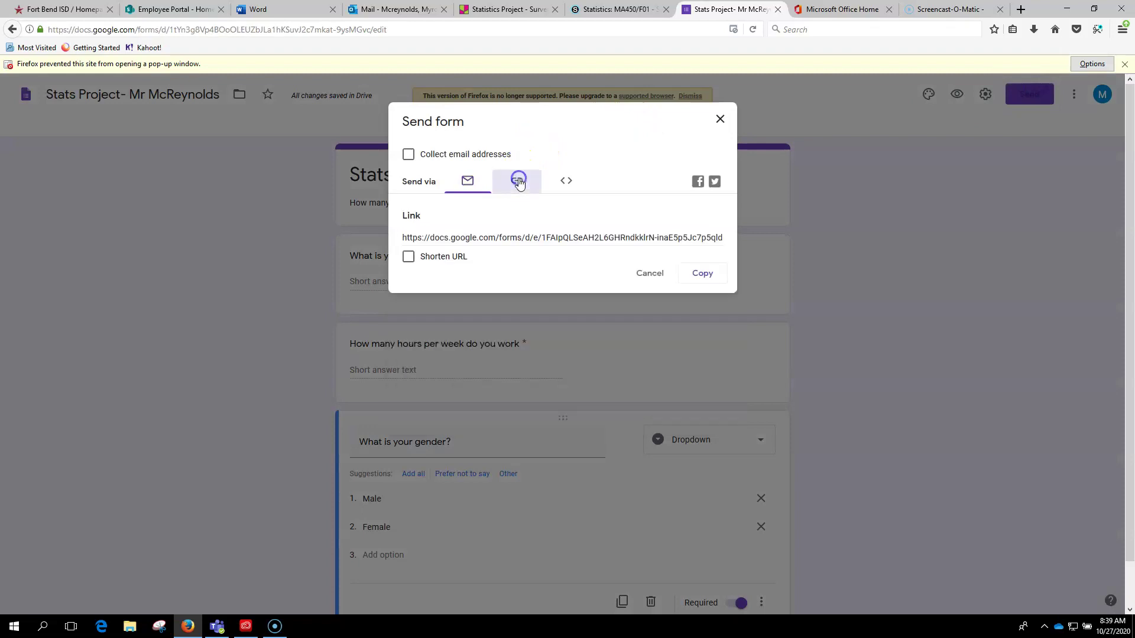
click(703, 274)
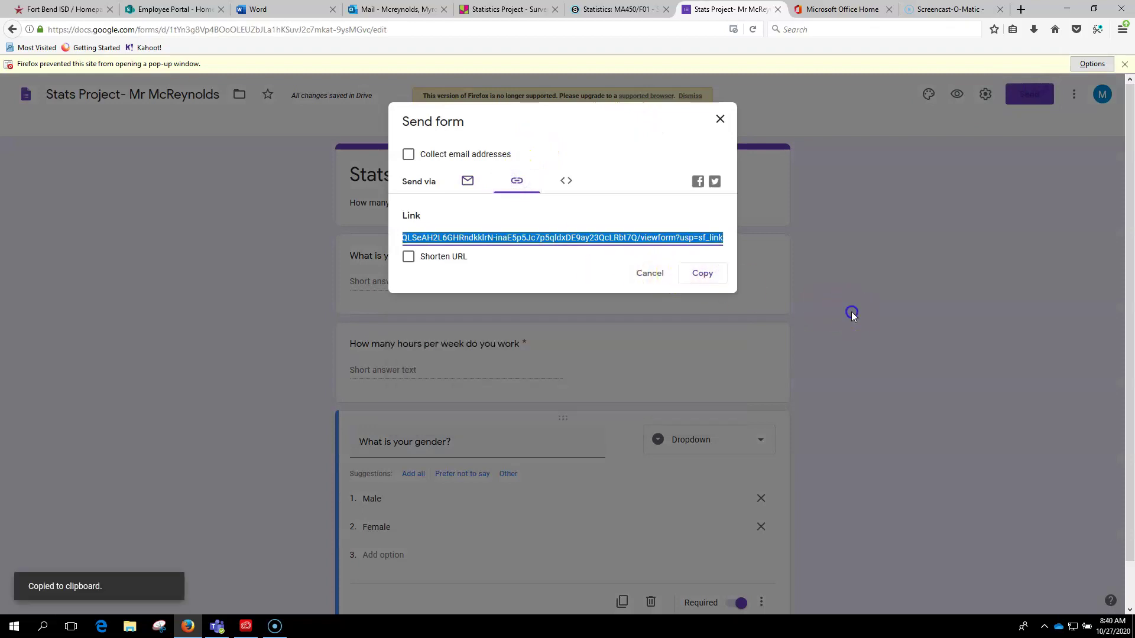
Go back to the Padlet board and attach the copied survey link to the new post
click(553, 13)
click(530, 171)
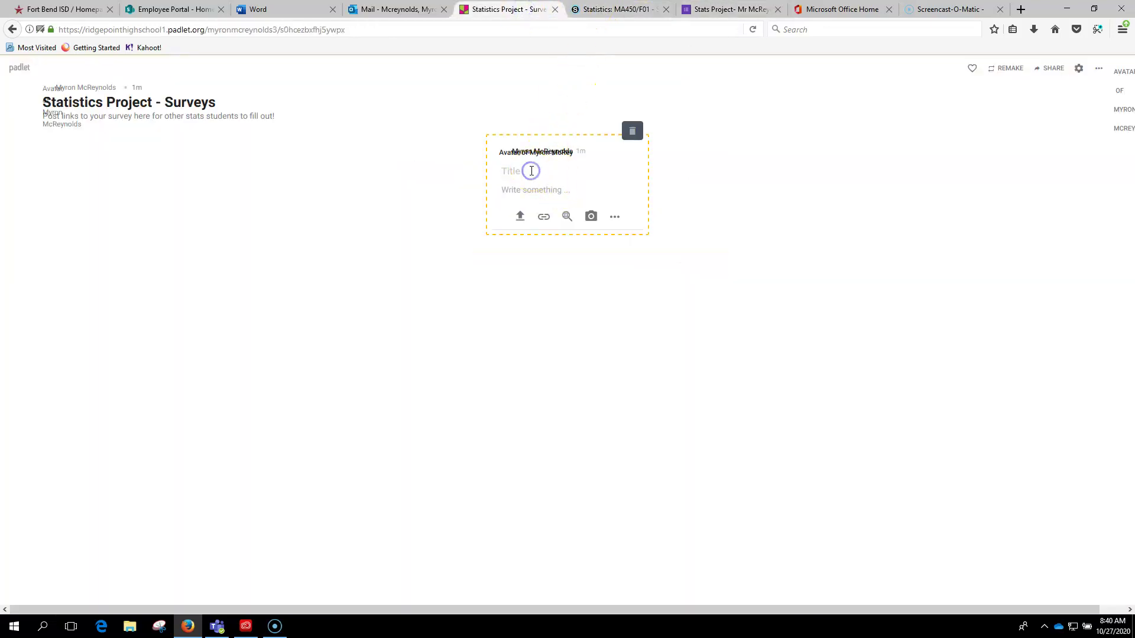
click(543, 218)
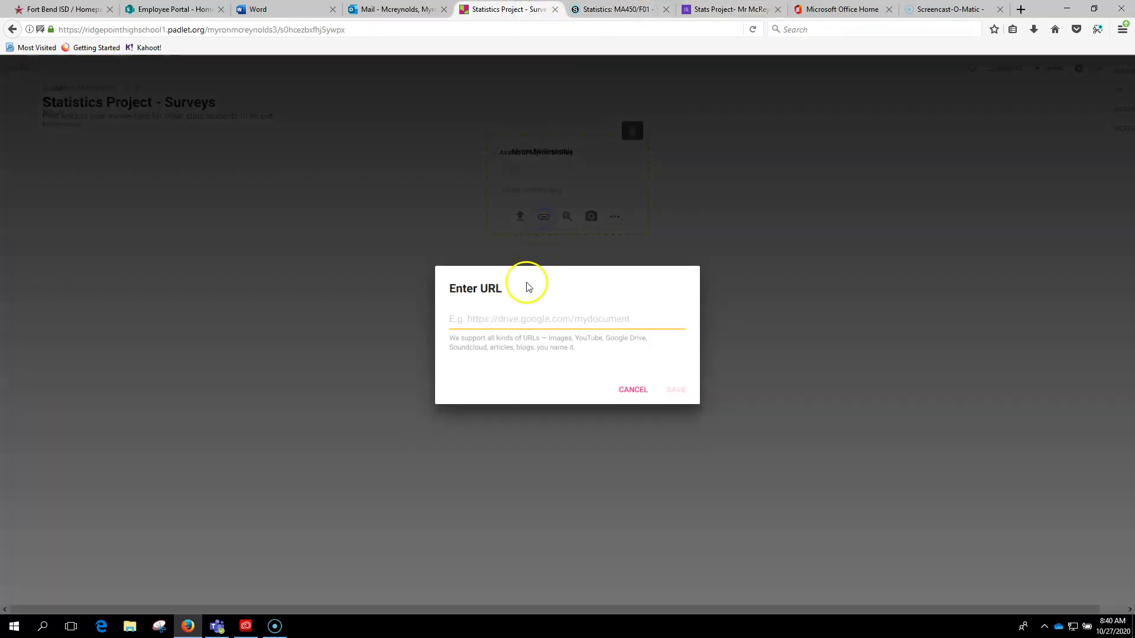
key(ctrl+v)
click(674, 389)
Title the post "How many hours per week do you work?" and publish it to the board
click(532, 182)
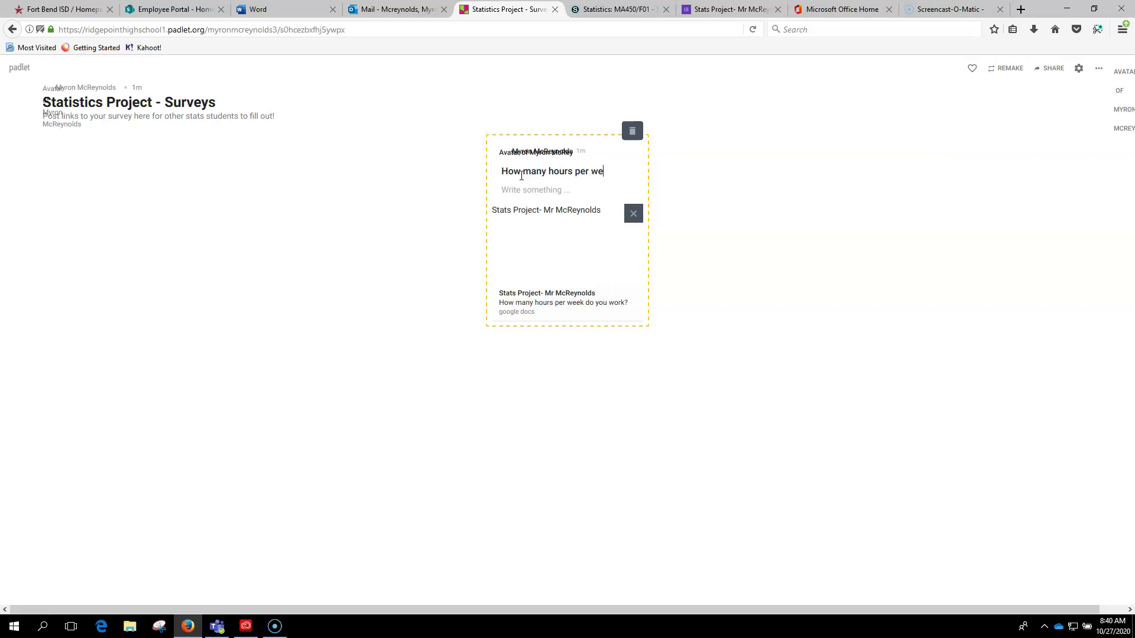
text(do you work?)
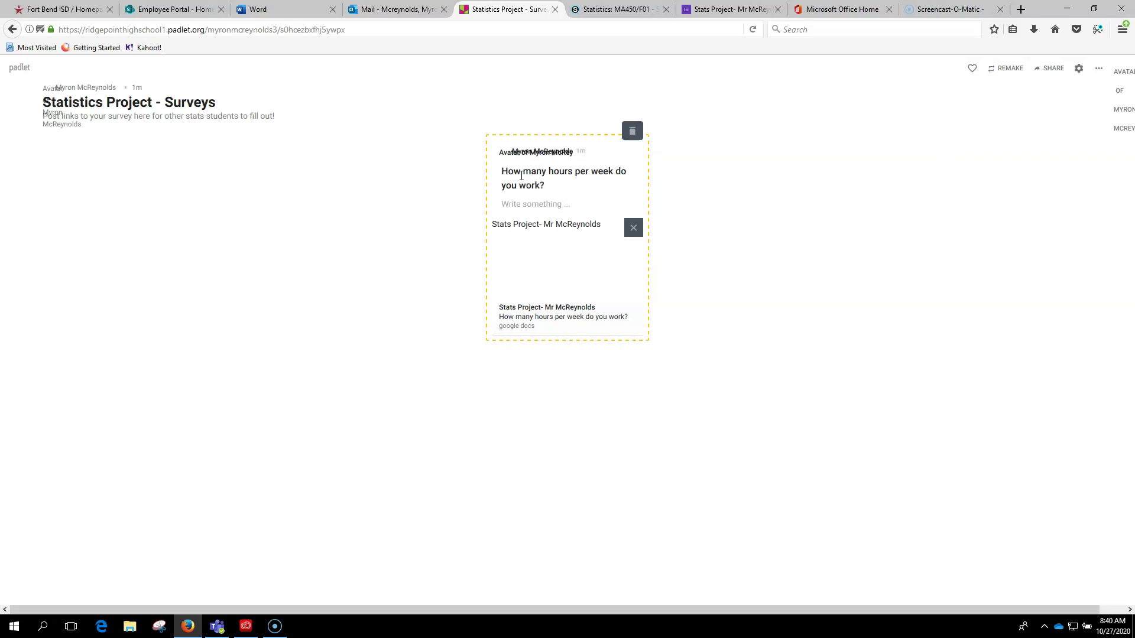
click(775, 418)
click(699, 206)
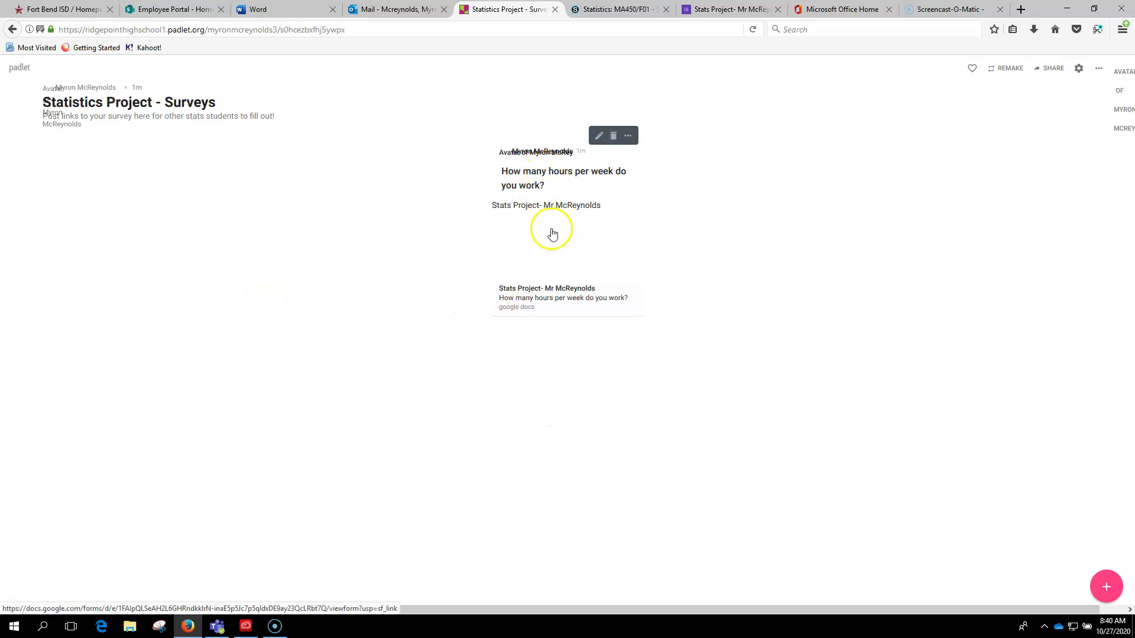
Open the survey attached to the post, look over its name, hours and gender questions, and return to the board
click(557, 275)
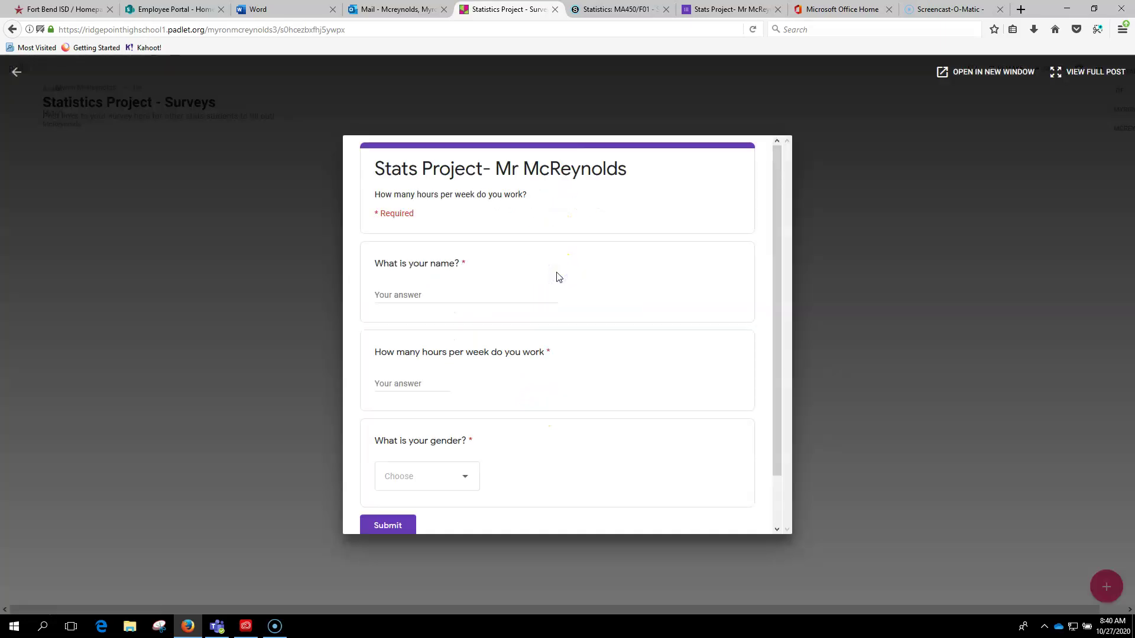
scroll(561, 290, down, 2)
scroll(561, 295, up, 2)
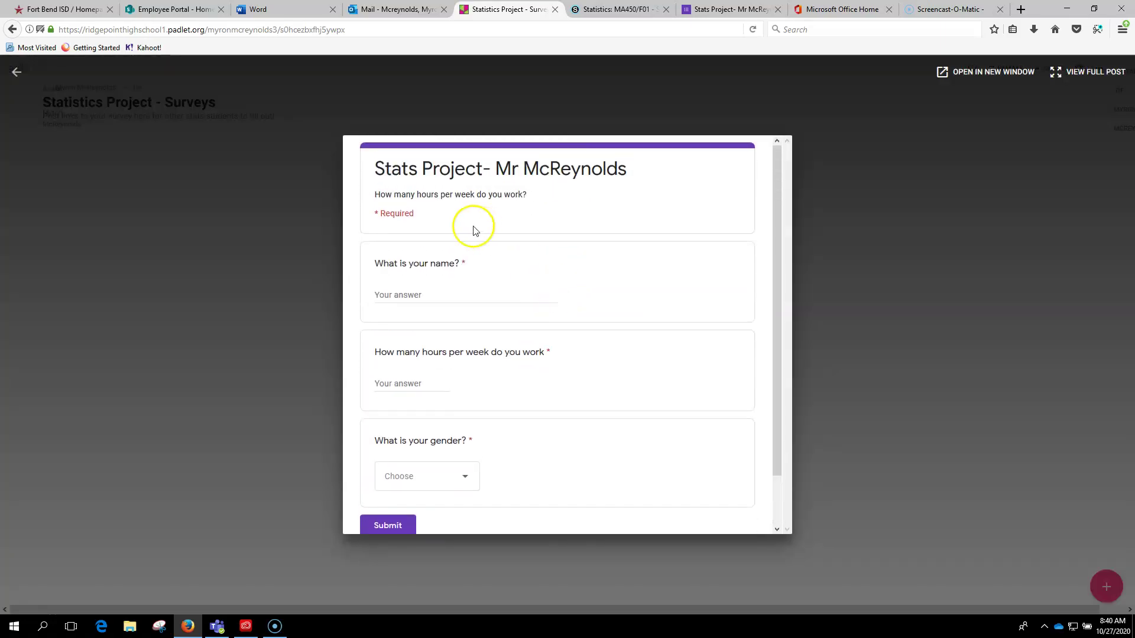
click(425, 302)
scroll(458, 289, down, 2)
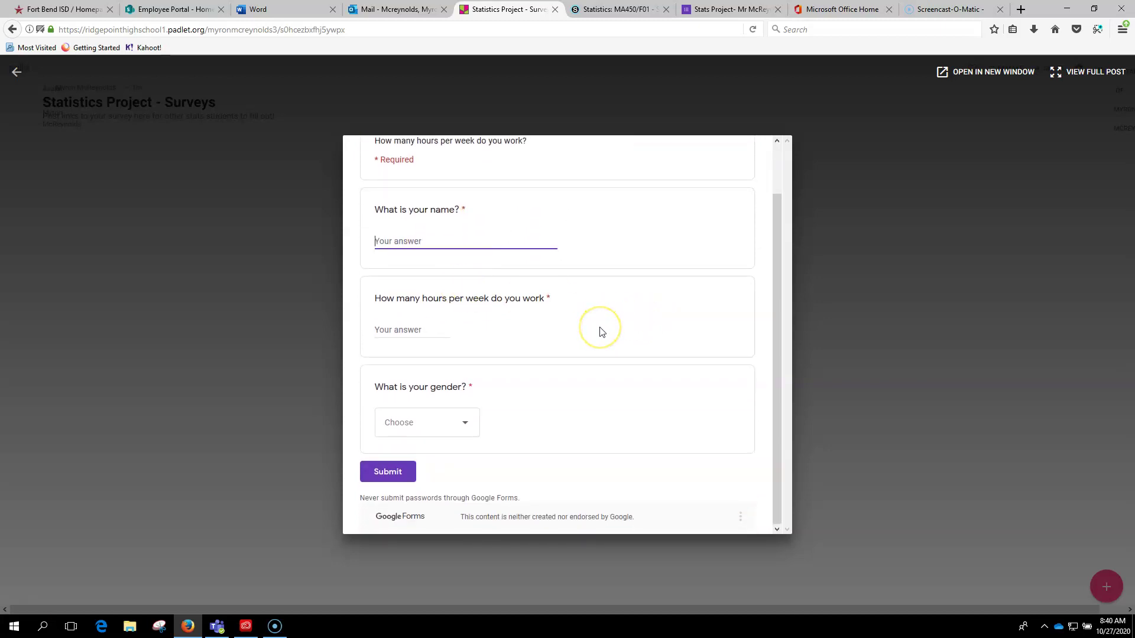
scroll(537, 309, up, 2)
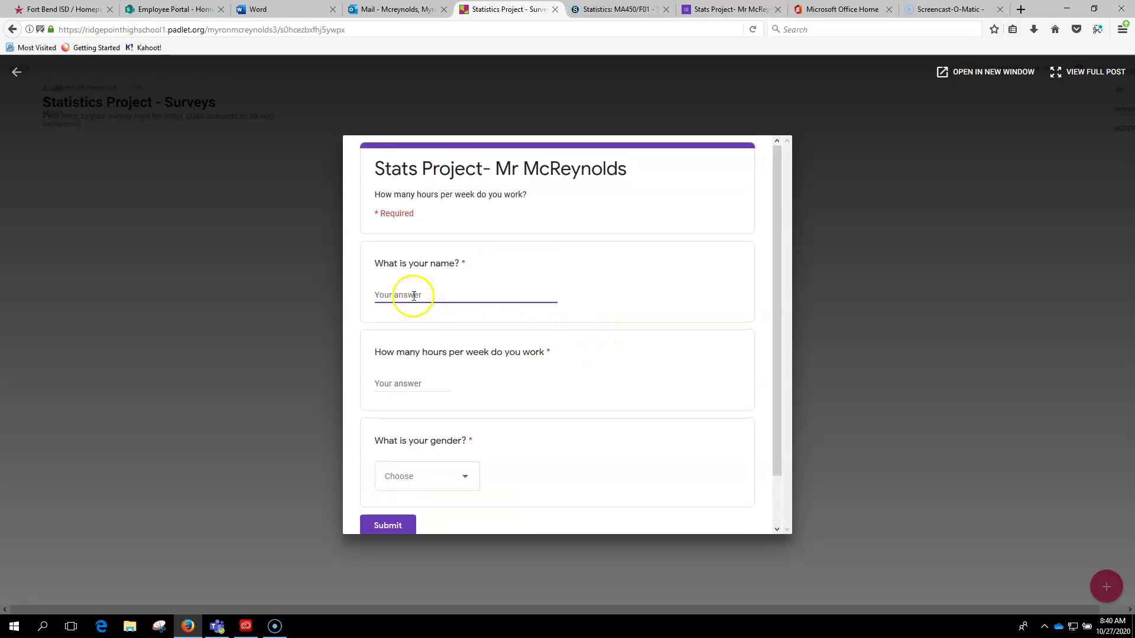
click(268, 254)
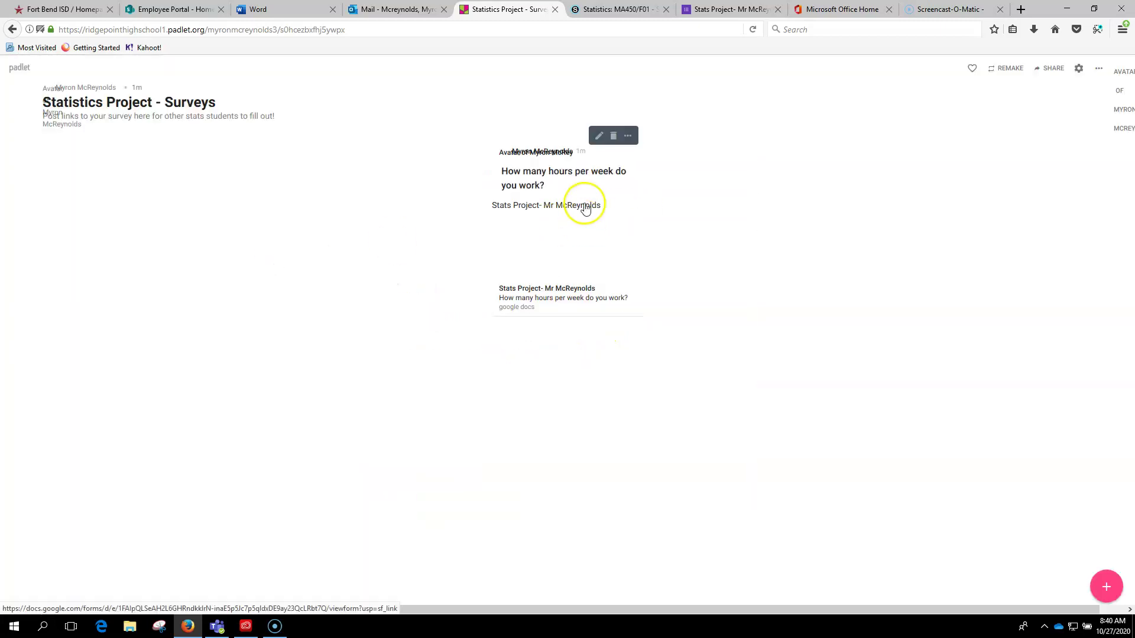
Return to the stats project form in Google Forms, dismiss the send dialog, and view its responses
click(734, 9)
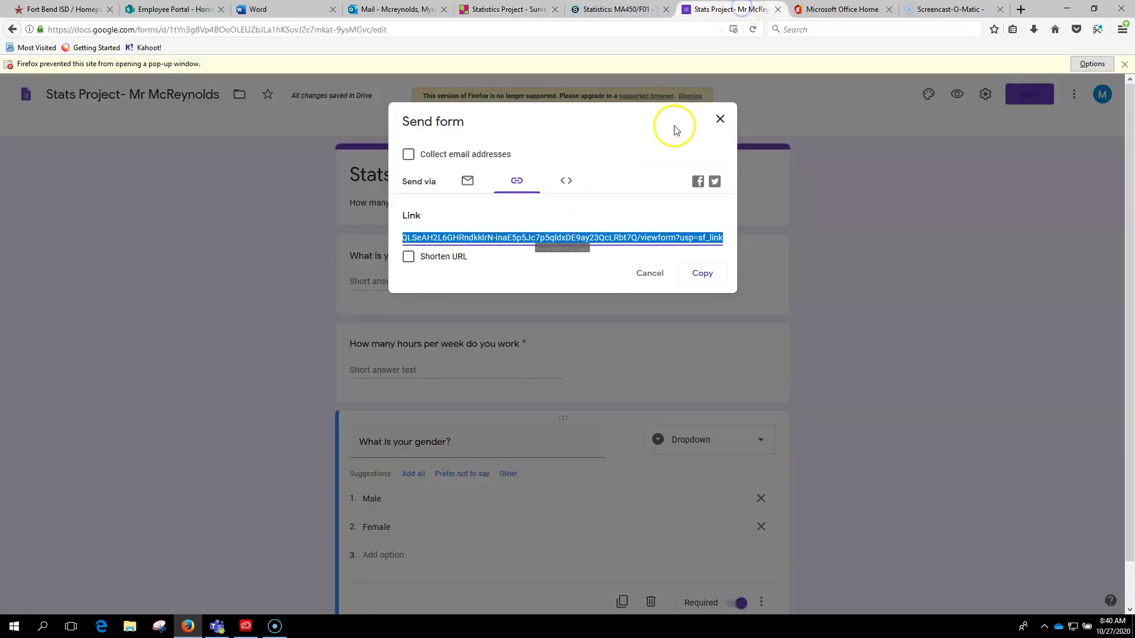
click(719, 119)
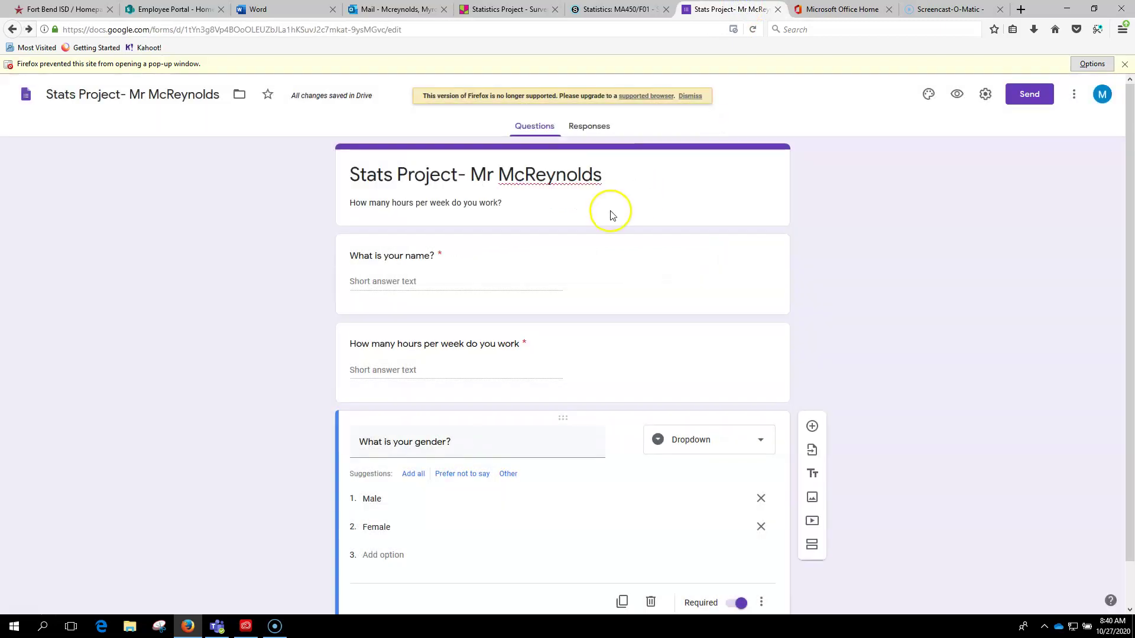
click(600, 129)
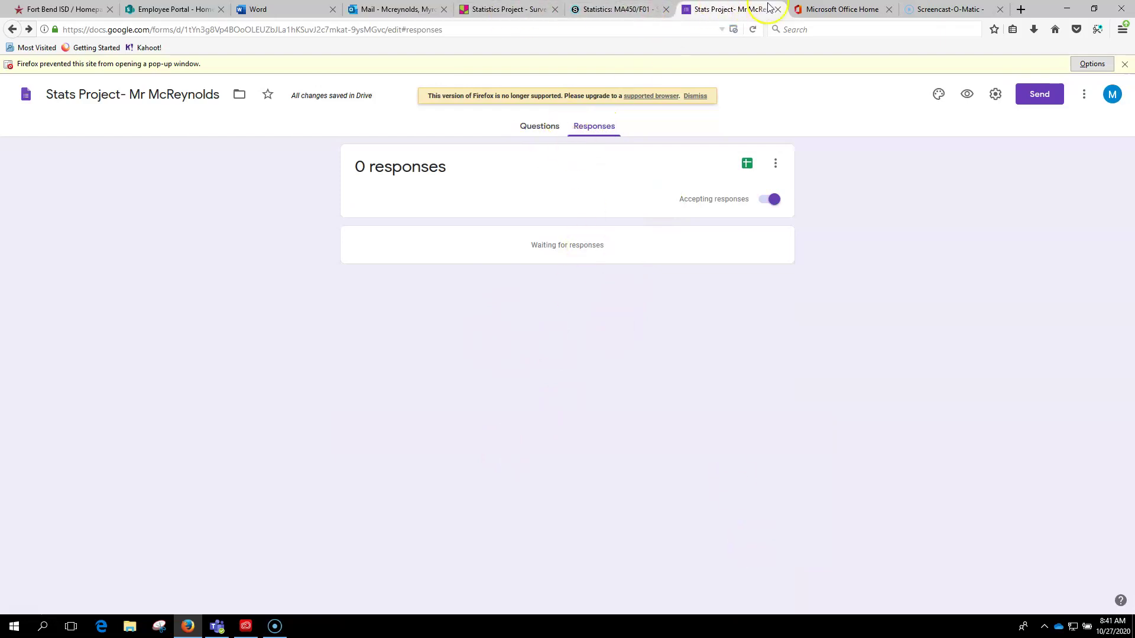
Open the survey from the Padlet post and submit a test response with a sample name, 12 work hours and gender Male
click(497, 10)
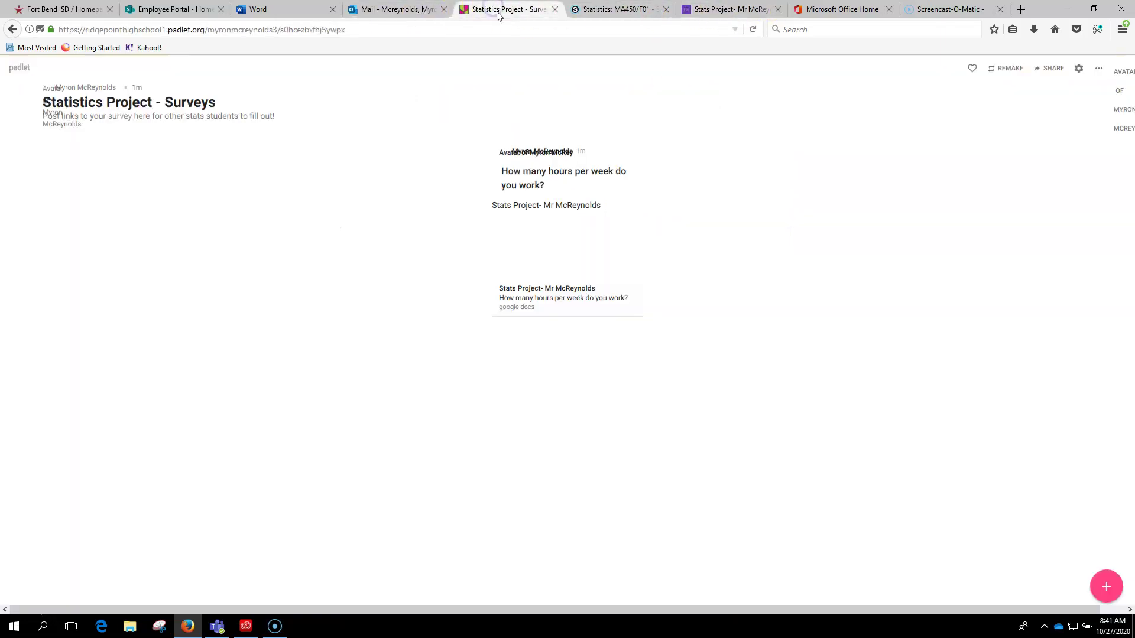
click(544, 209)
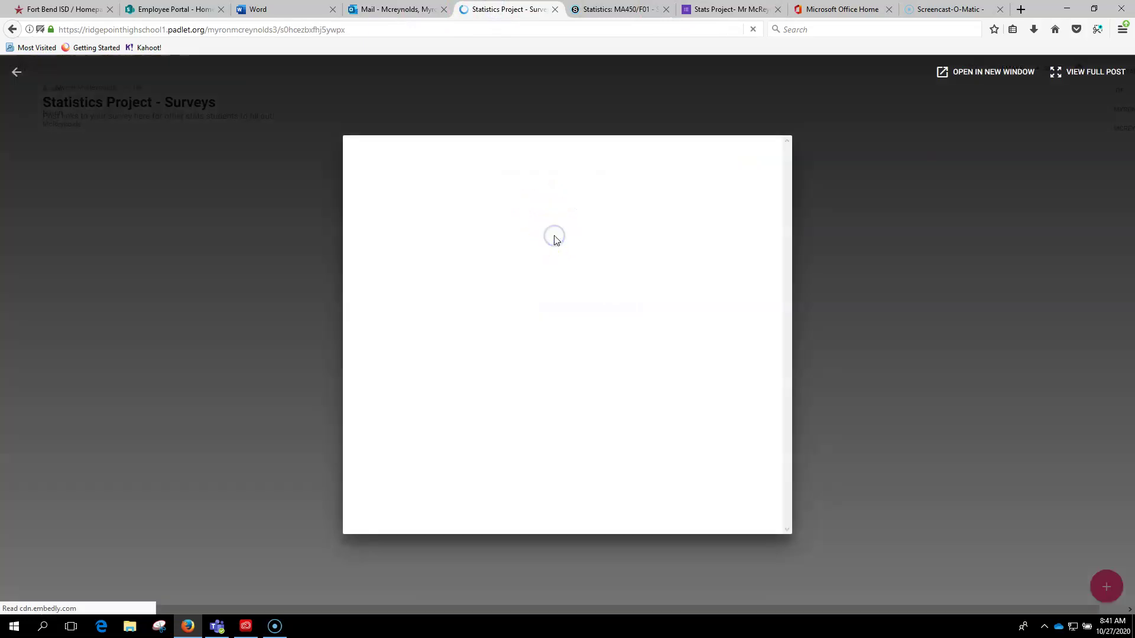
click(399, 298)
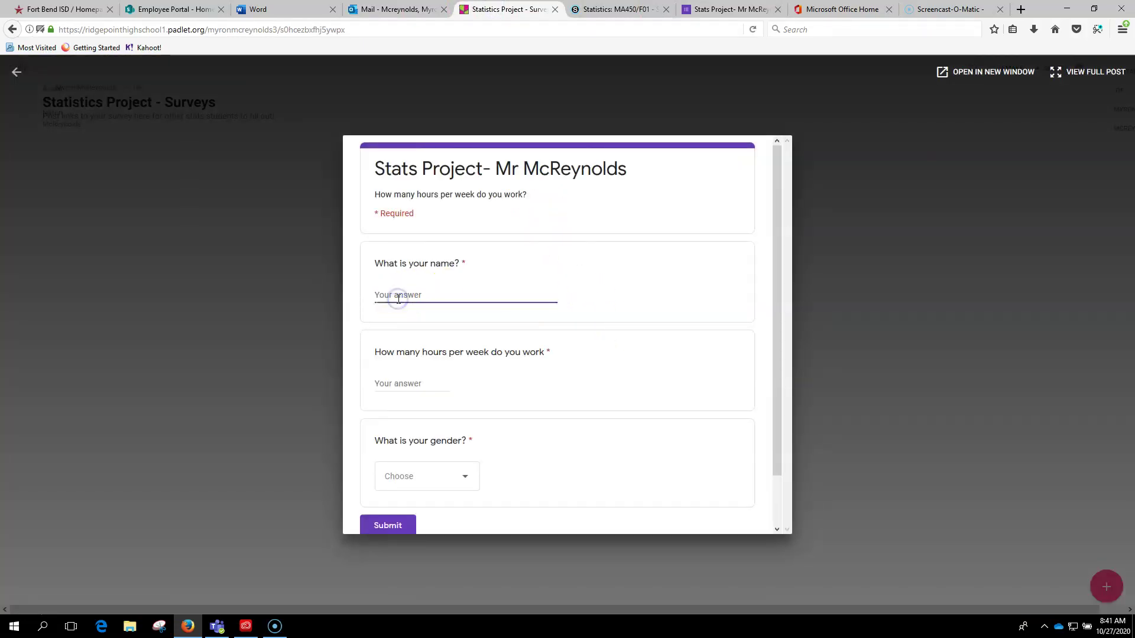
click(421, 384)
text(12)
click(413, 477)
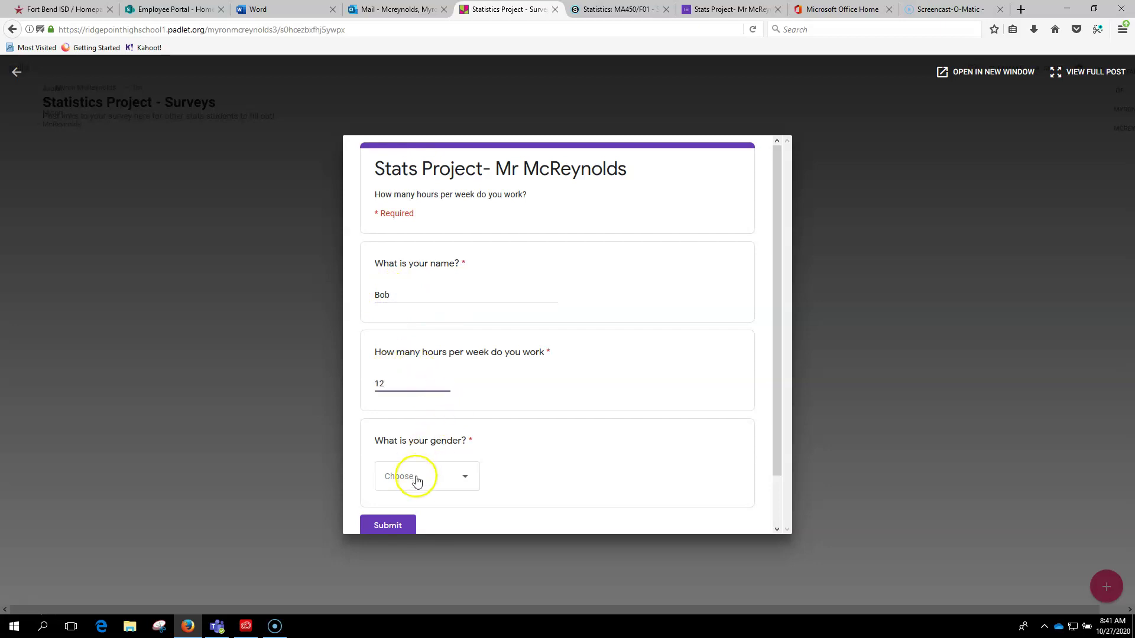
click(403, 473)
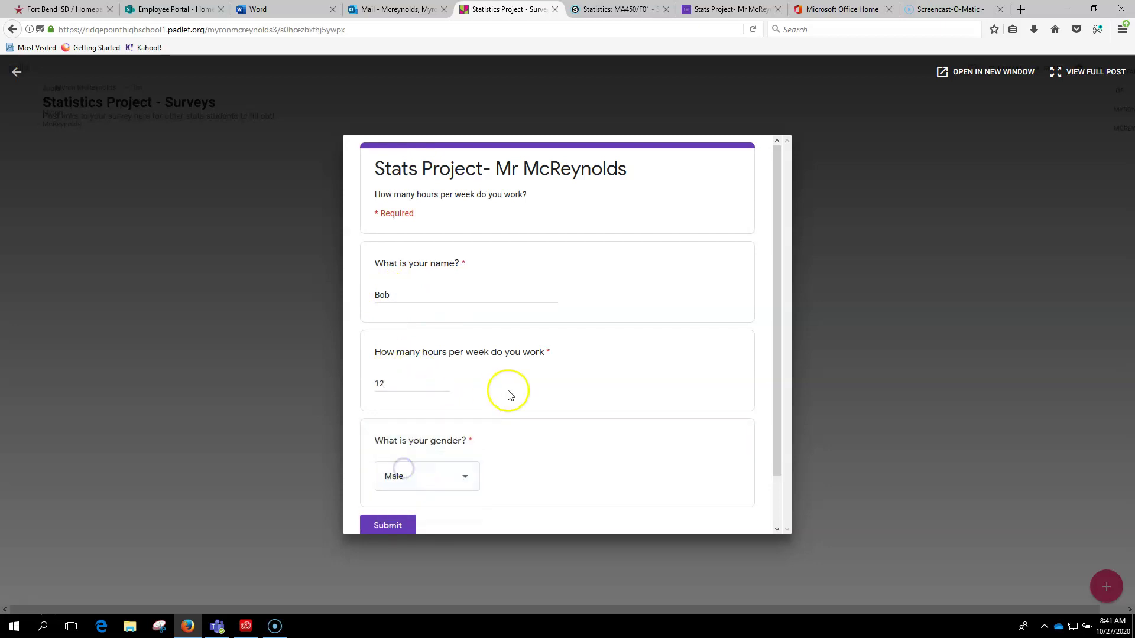
scroll(580, 375, down, 2)
click(394, 476)
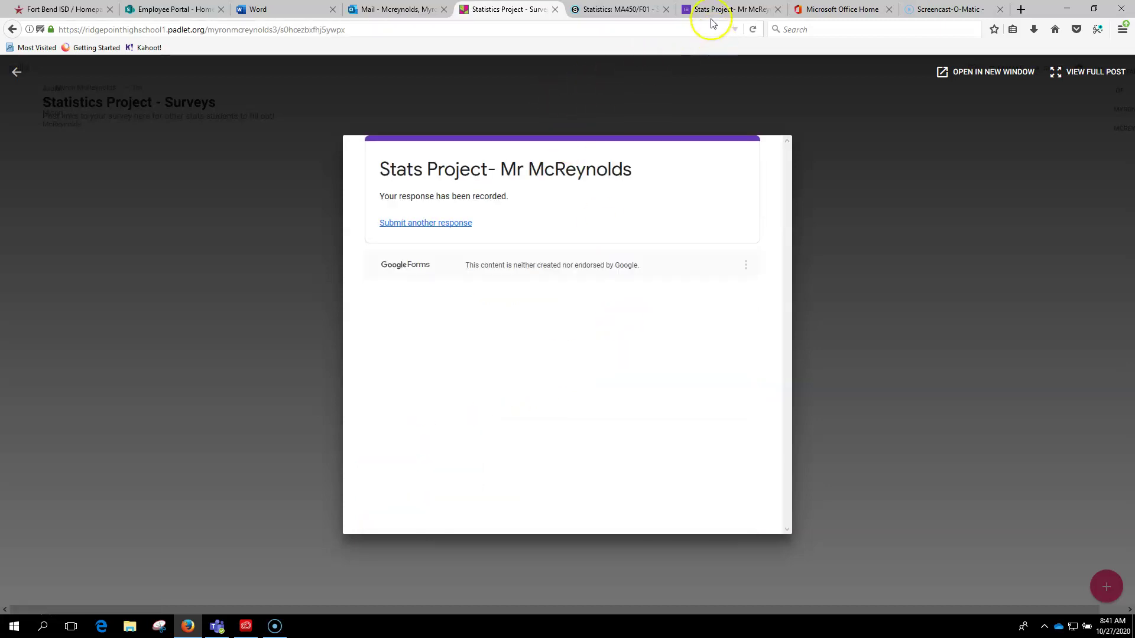
Go back to the form in Google Forms and review the response summary for the name, hours and gender questions
click(729, 12)
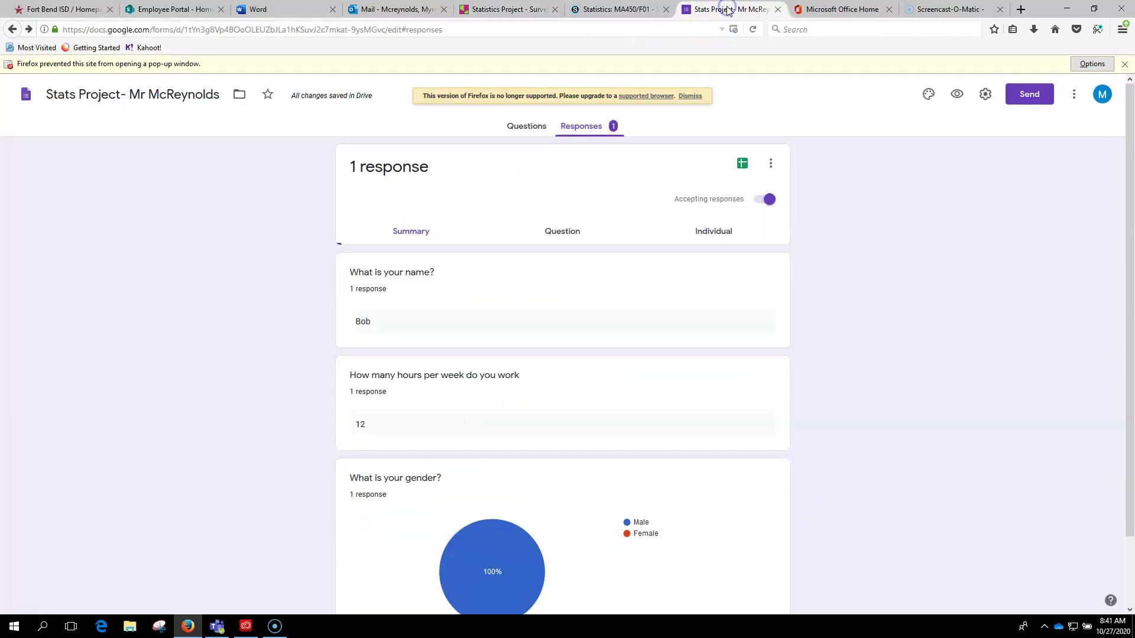
scroll(591, 289, down, 2)
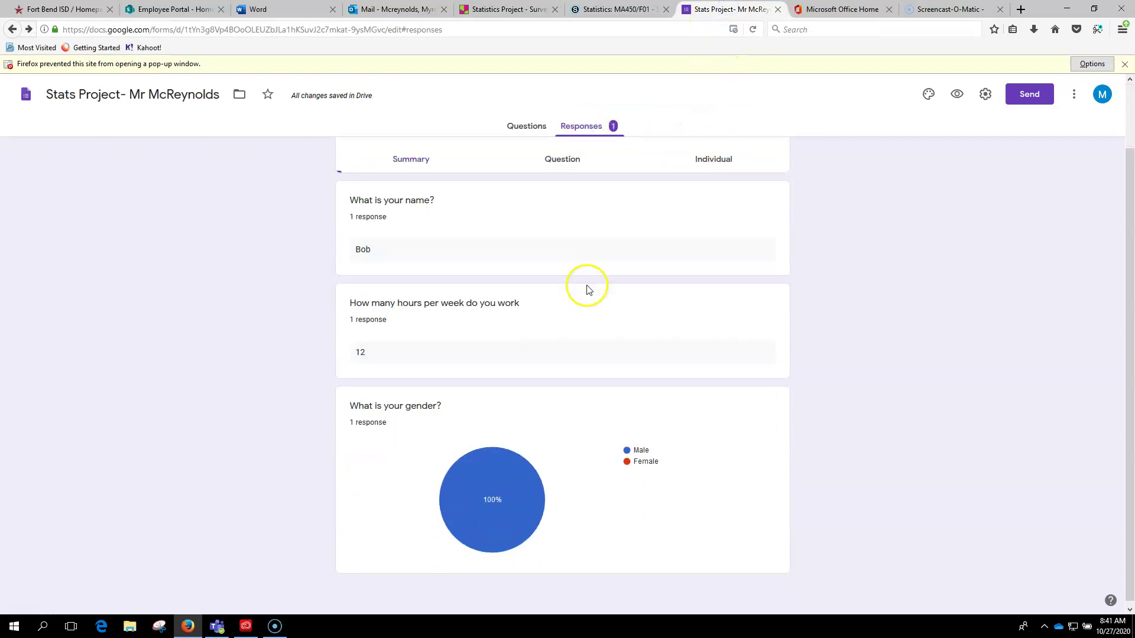
scroll(369, 378, up, 2)
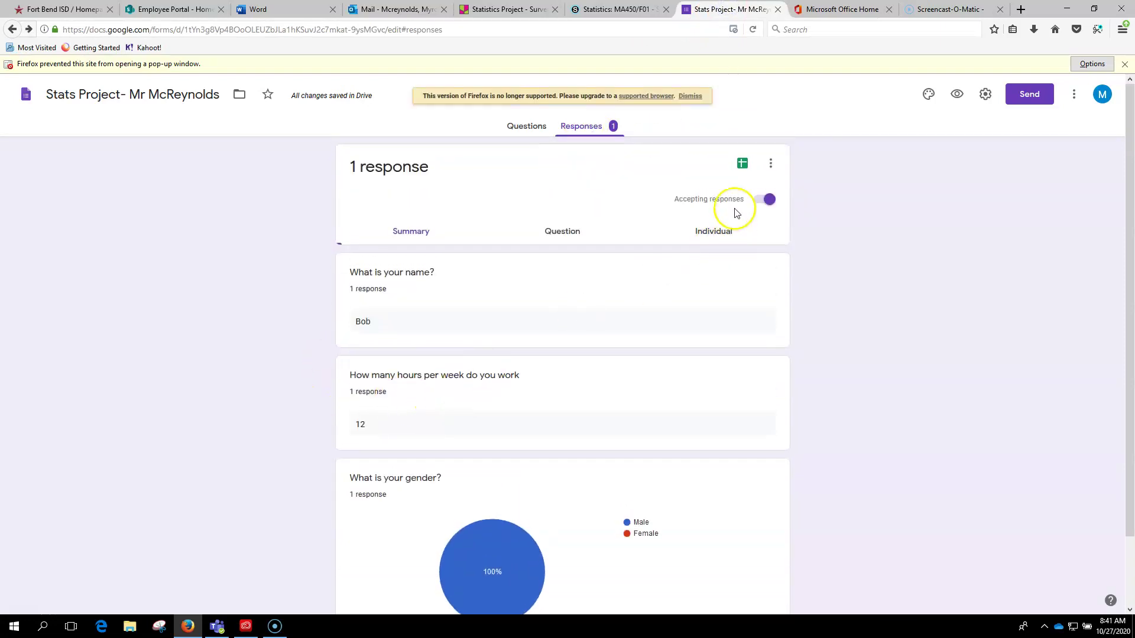
Try to download the form's responses as a .csv file and look over the response summary again
click(769, 166)
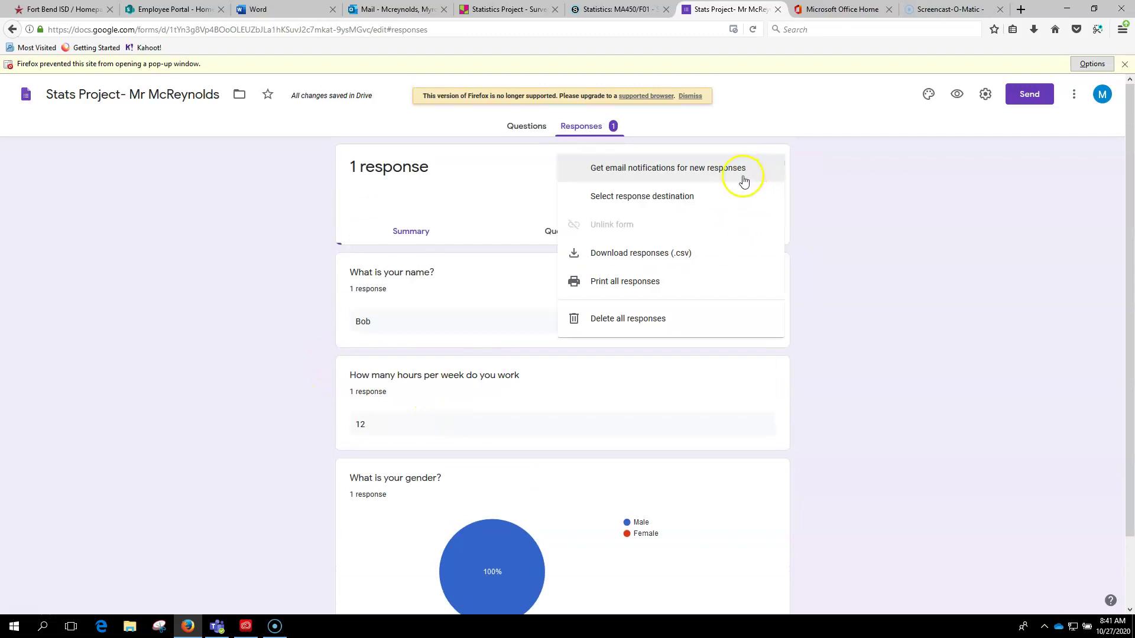
click(631, 254)
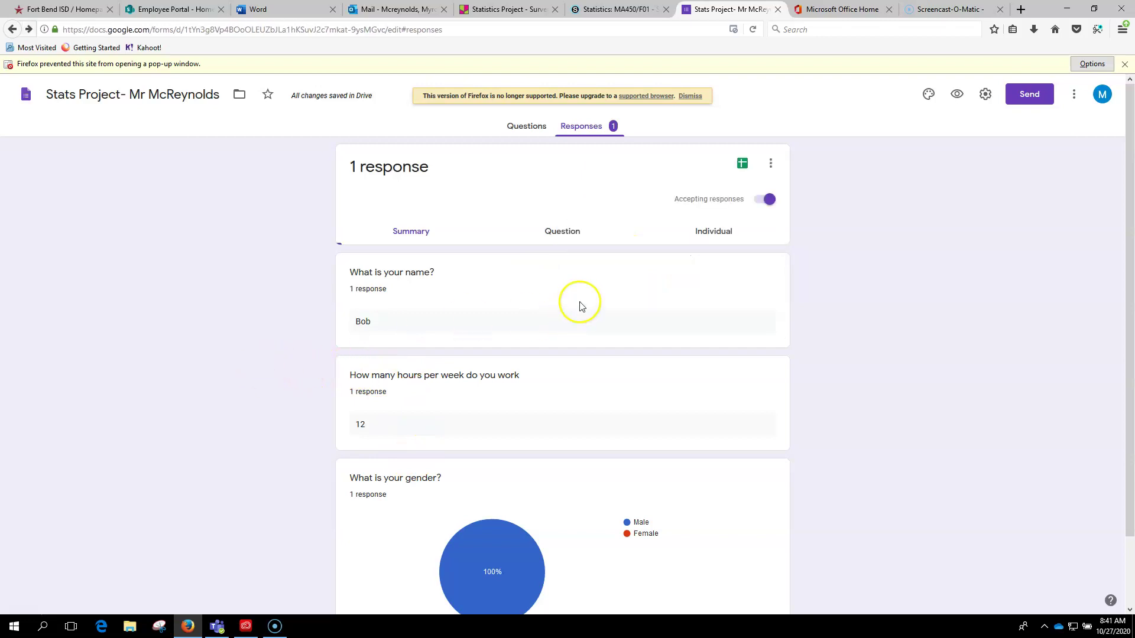
scroll(665, 279, down, 3)
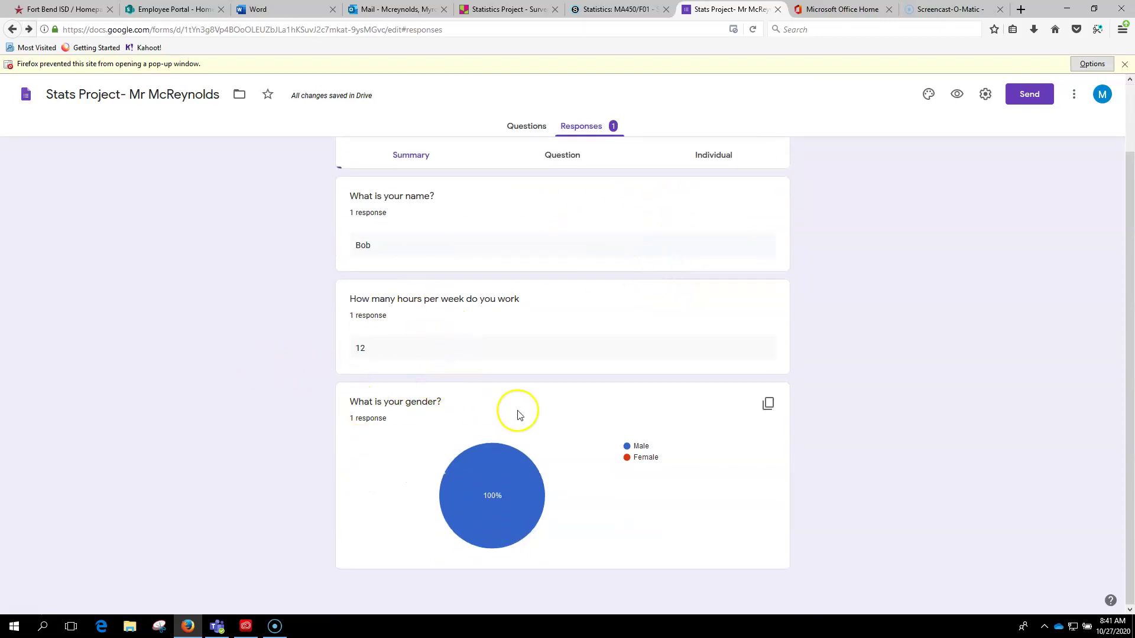